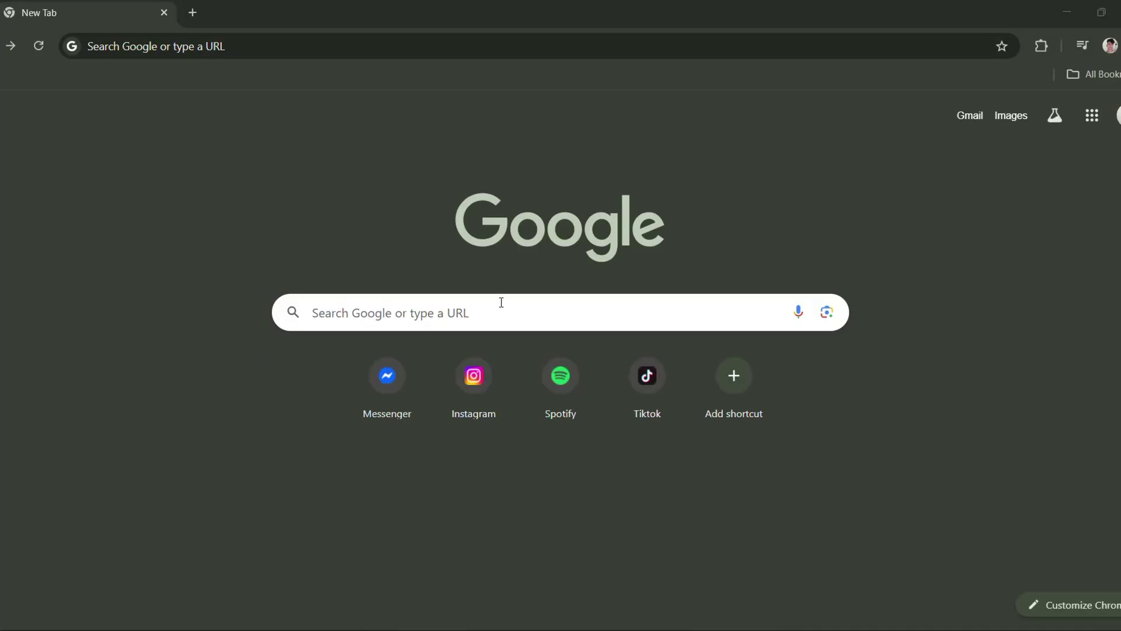
Search for 'leonardo' and get started on the Leonardo.Ai website.
{"action": "left_click", "coordinate": [497, 301]}
{"action": "type", "text": "leo"}
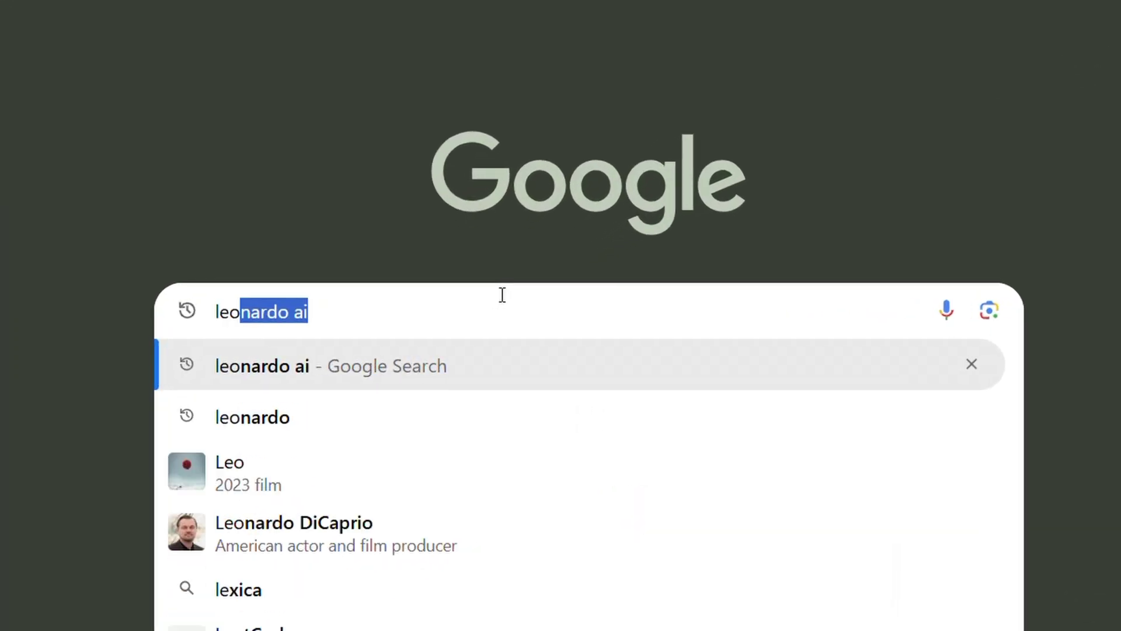
{"action": "type", "text": "nardo"}
{"action": "key", "text": "Return"}
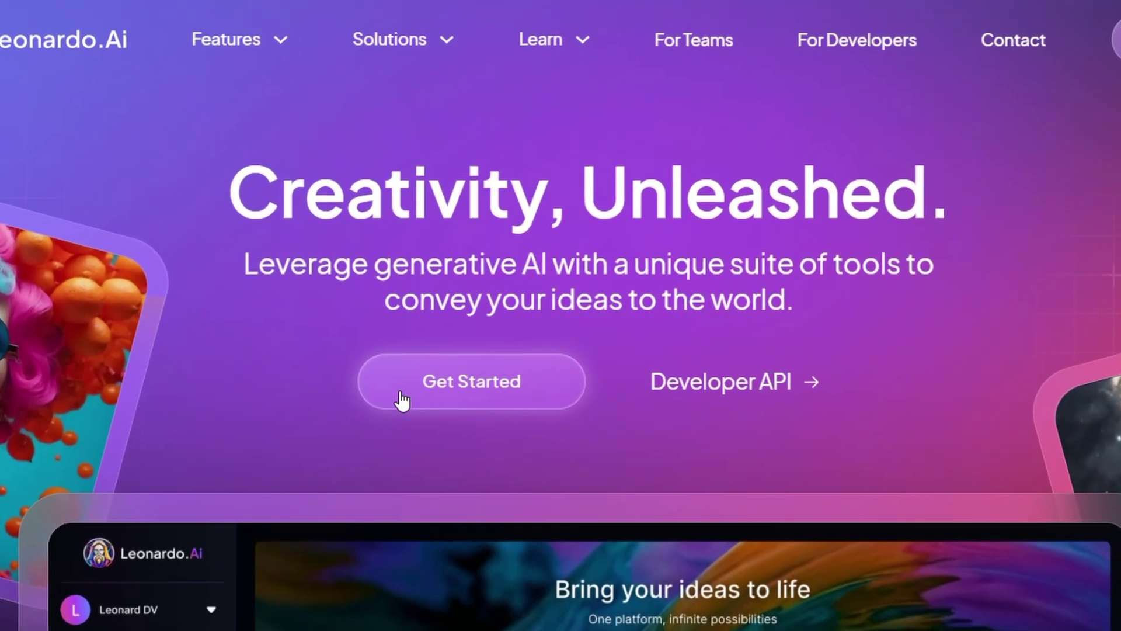
{"action": "left_click", "coordinate": [415, 395]}
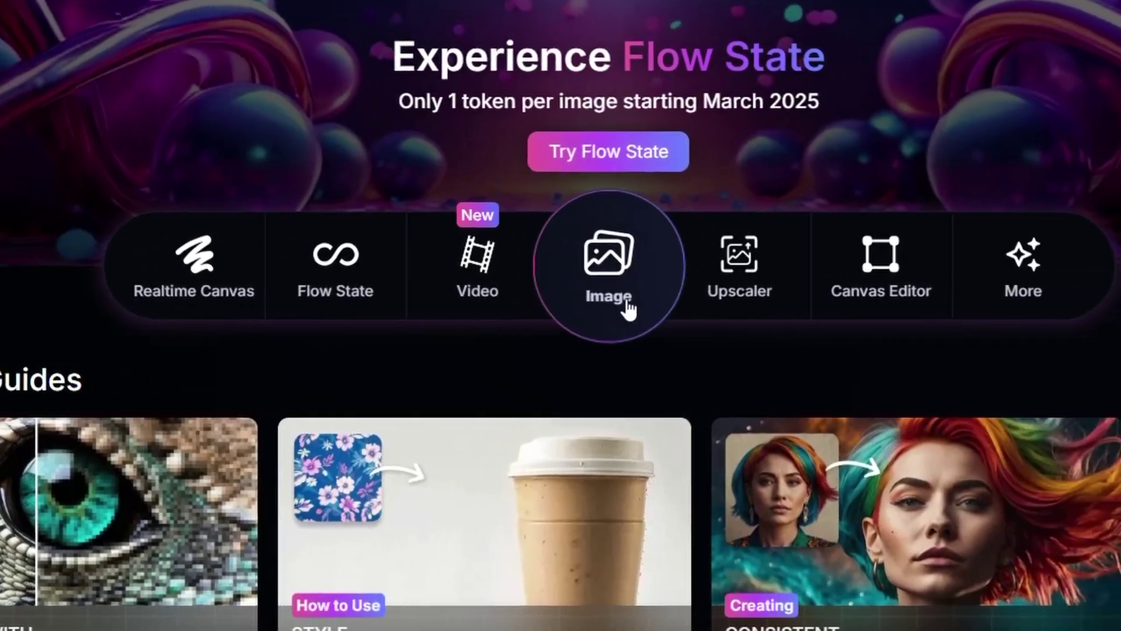
Open Image generation and keep Flux Dev as the model.
{"action": "left_click", "coordinate": [628, 310]}
{"action": "left_click", "coordinate": [120, 174]}
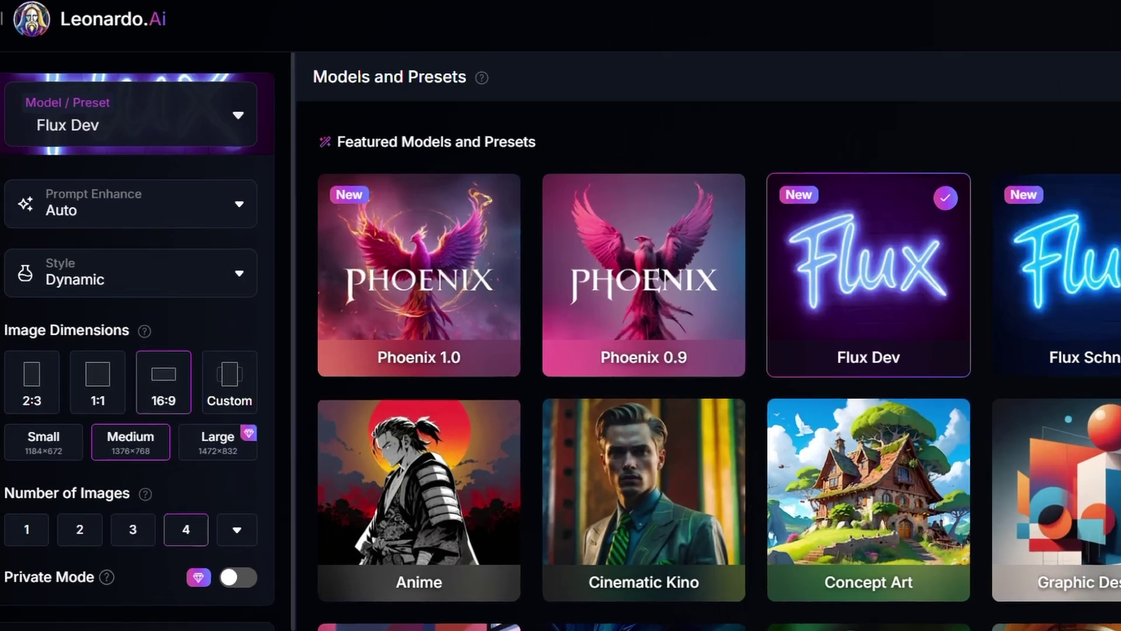
{"action": "left_click", "coordinate": [1005, 112]}
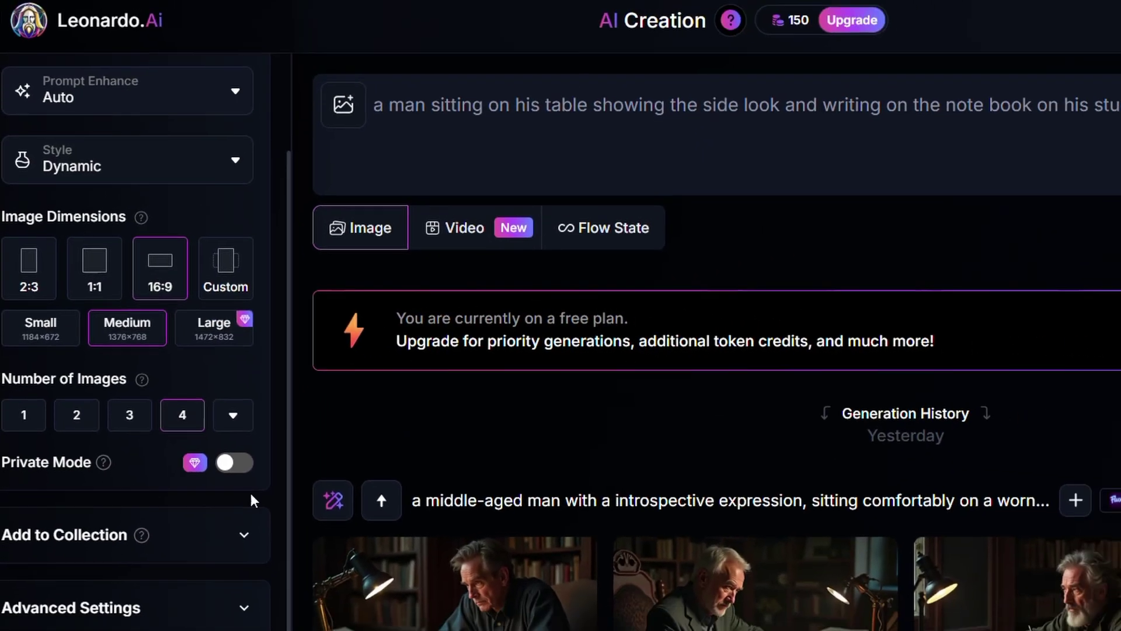
Replace the old prompt with the pasted gaming-desk prompt and generate four images.
{"action": "key", "text": "ctrl+a"}
{"action": "key", "text": "BackSpace"}
{"action": "right_click", "coordinate": [865, 59]}
{"action": "left_click", "coordinate": [336, 372]}
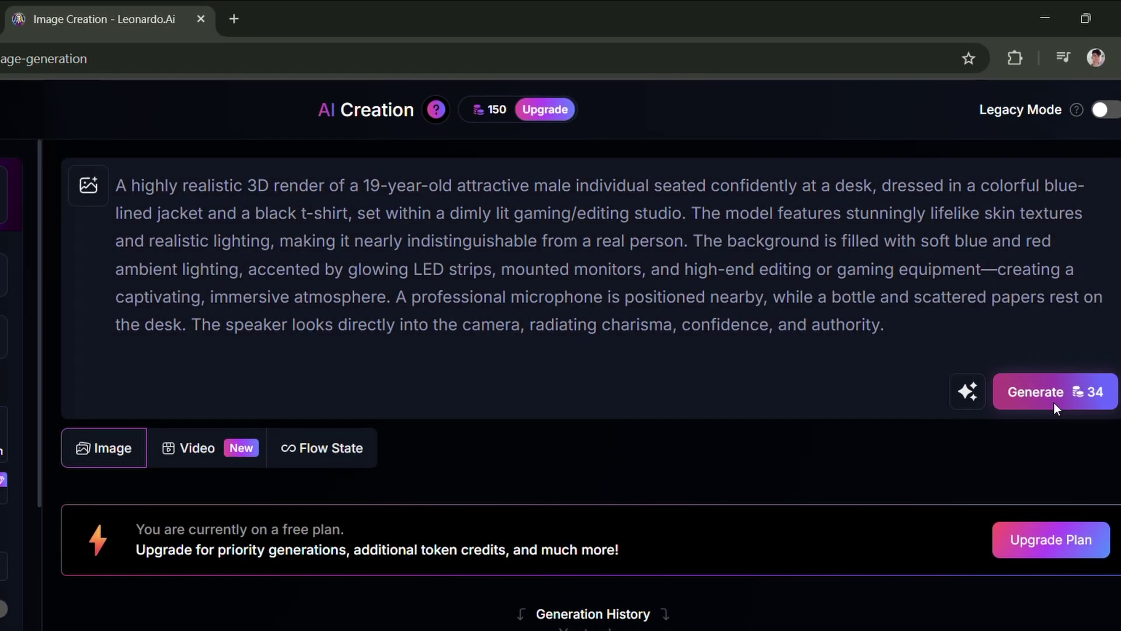
{"action": "left_click", "coordinate": [1055, 409]}
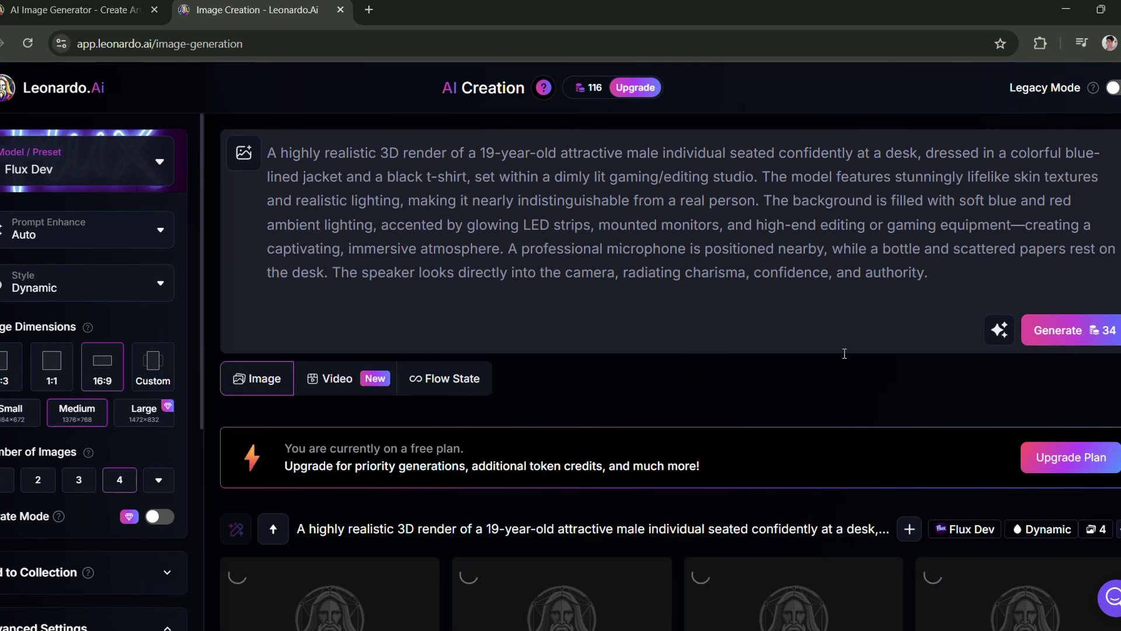
Preview the generated images, then generate a second set of four.
{"action": "scroll", "coordinate": [845, 353], "scroll_direction": "down", "scroll_amount": 2}
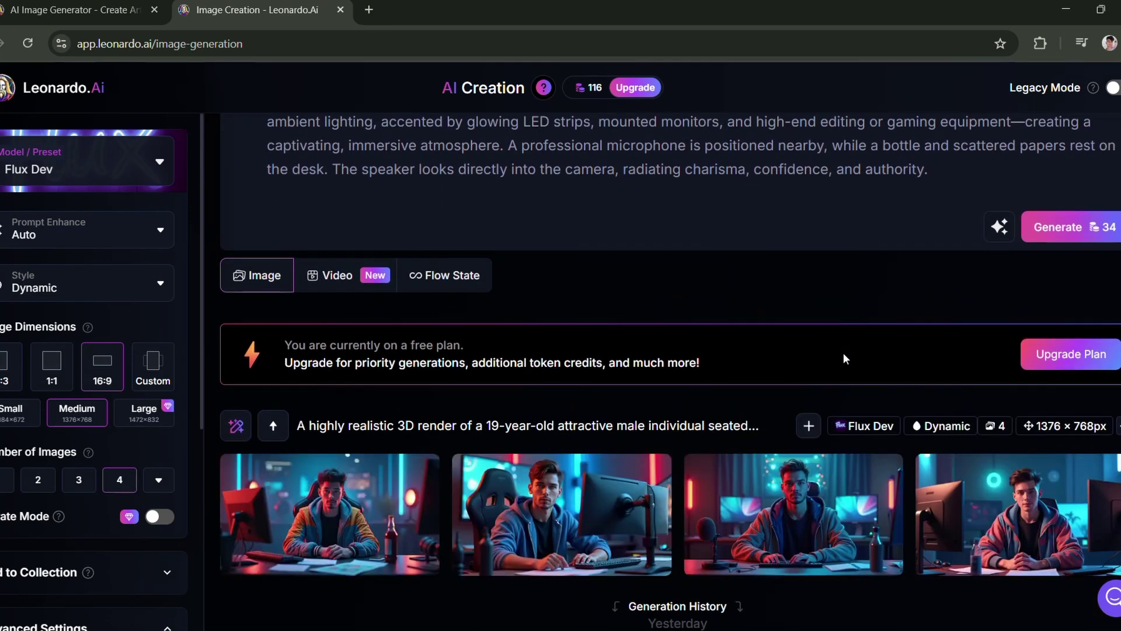
{"action": "left_click", "coordinate": [973, 507]}
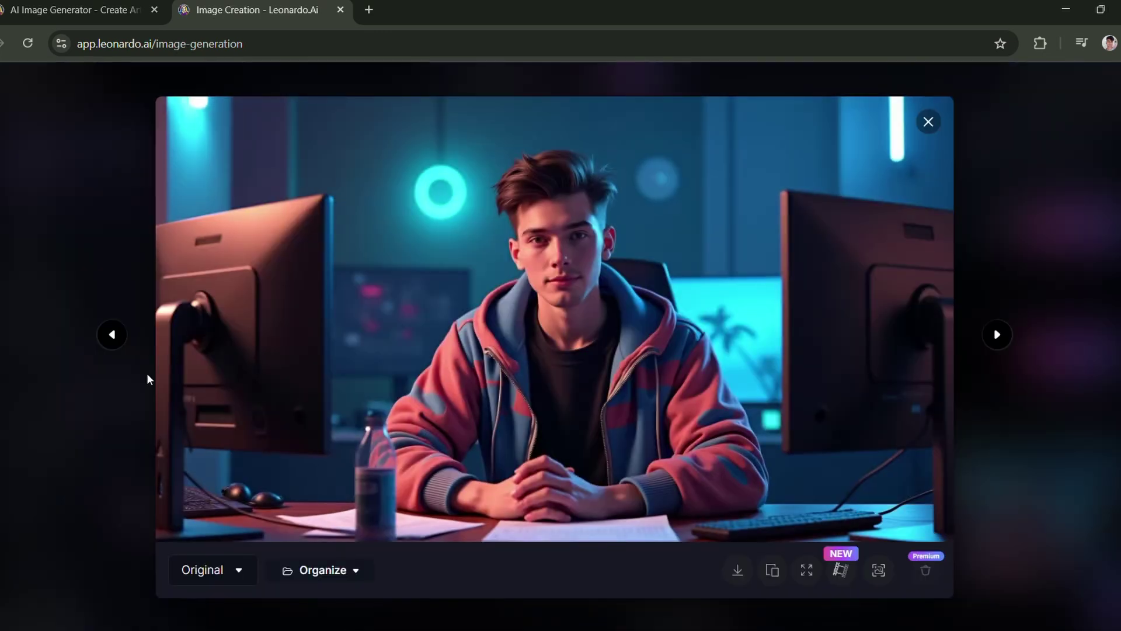
{"action": "left_click", "coordinate": [108, 333]}
{"action": "left_click", "coordinate": [107, 332]}
{"action": "left_click", "coordinate": [101, 207]}
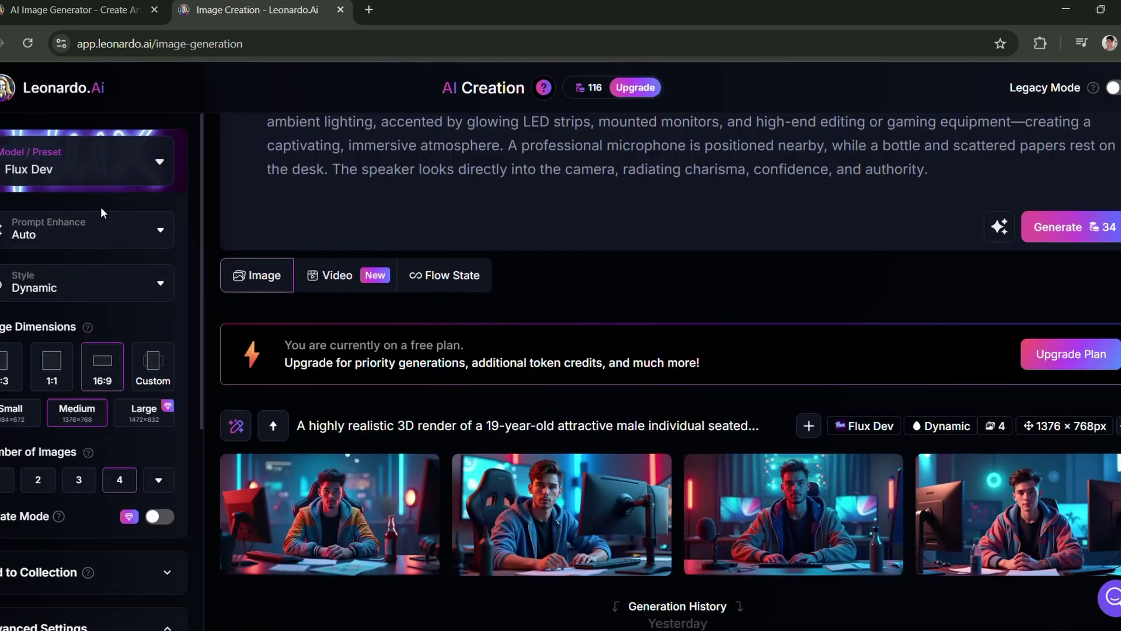
{"action": "scroll", "coordinate": [786, 369], "scroll_direction": "up", "scroll_amount": 1}
{"action": "scroll", "coordinate": [786, 369], "scroll_direction": "down", "scroll_amount": 1}
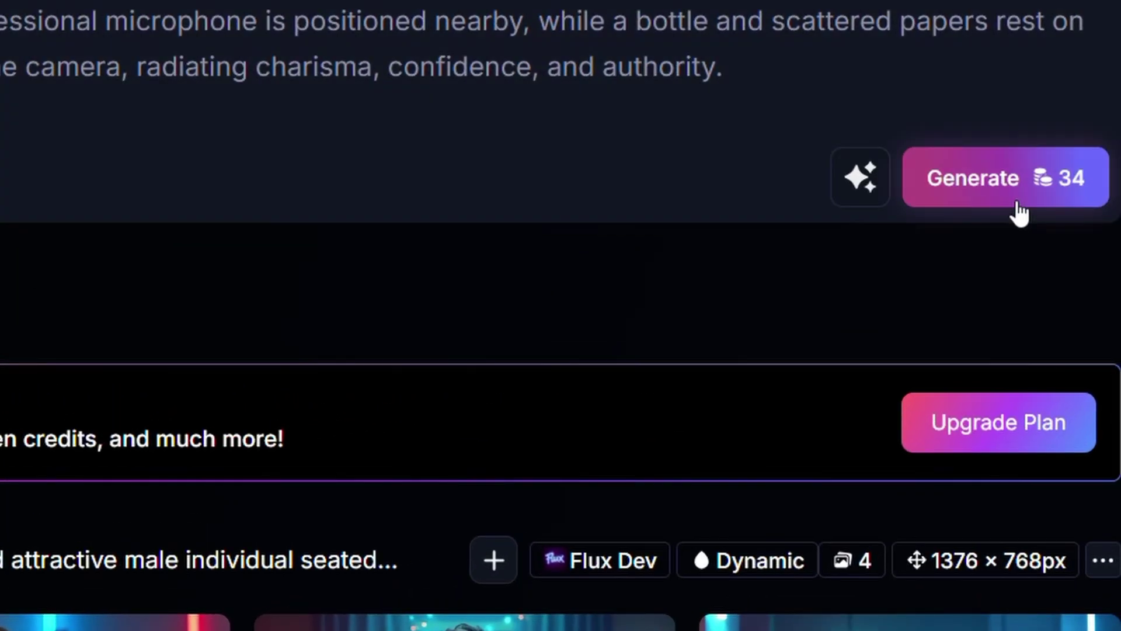
{"action": "left_click", "coordinate": [1018, 212]}
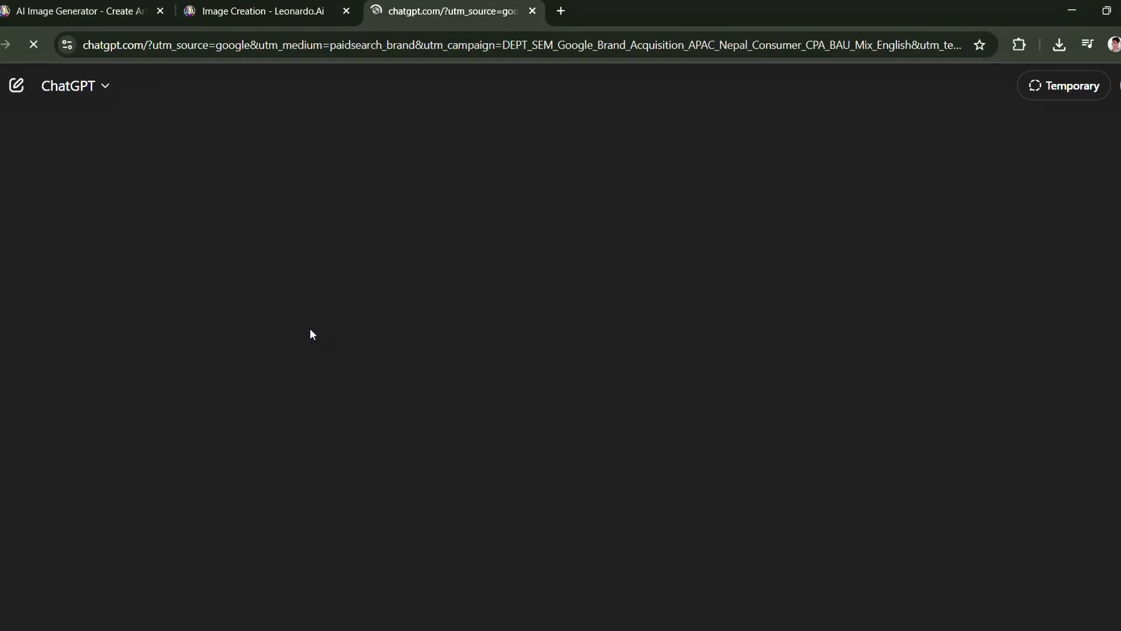
Paste the prompt into ChatGPT and ask to change the t-shirt and background design.
{"action": "right_click", "coordinate": [312, 327]}
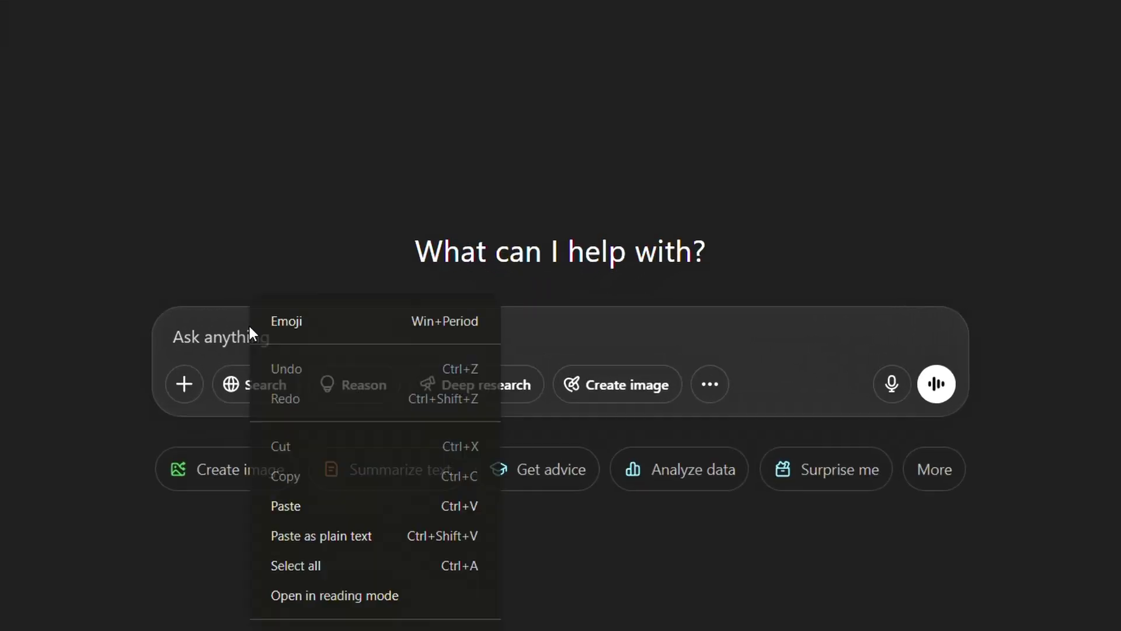
{"action": "left_click", "coordinate": [334, 517]}
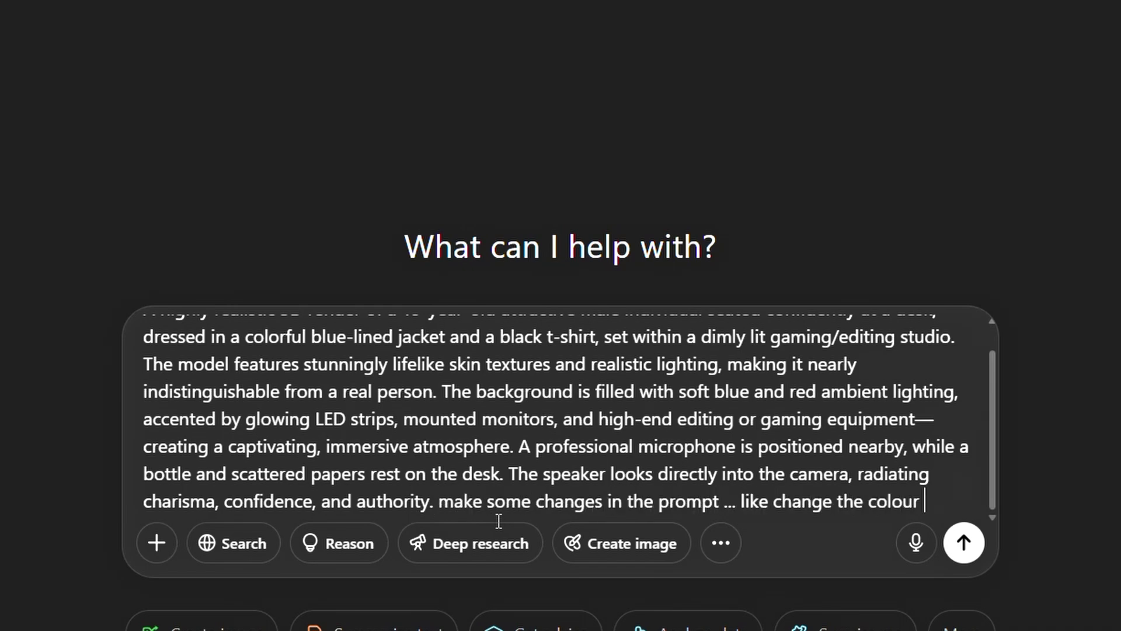
{"action": "type", "text": "tshirt and the backgrou"}
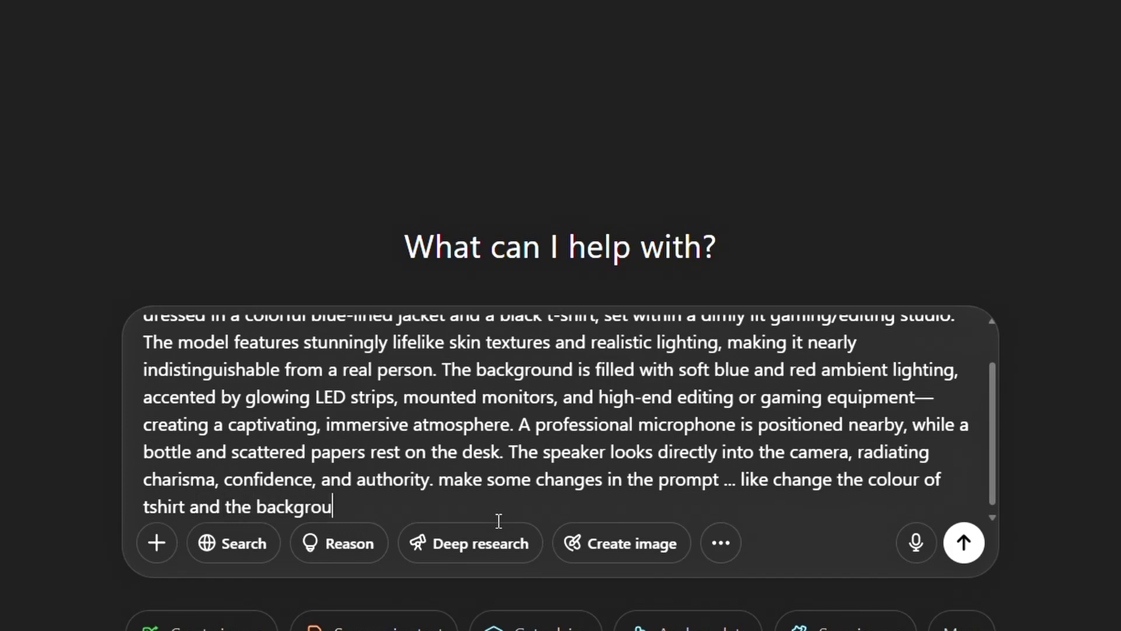
{"action": "type", "text": "nd design"}
{"action": "key", "text": "Return"}
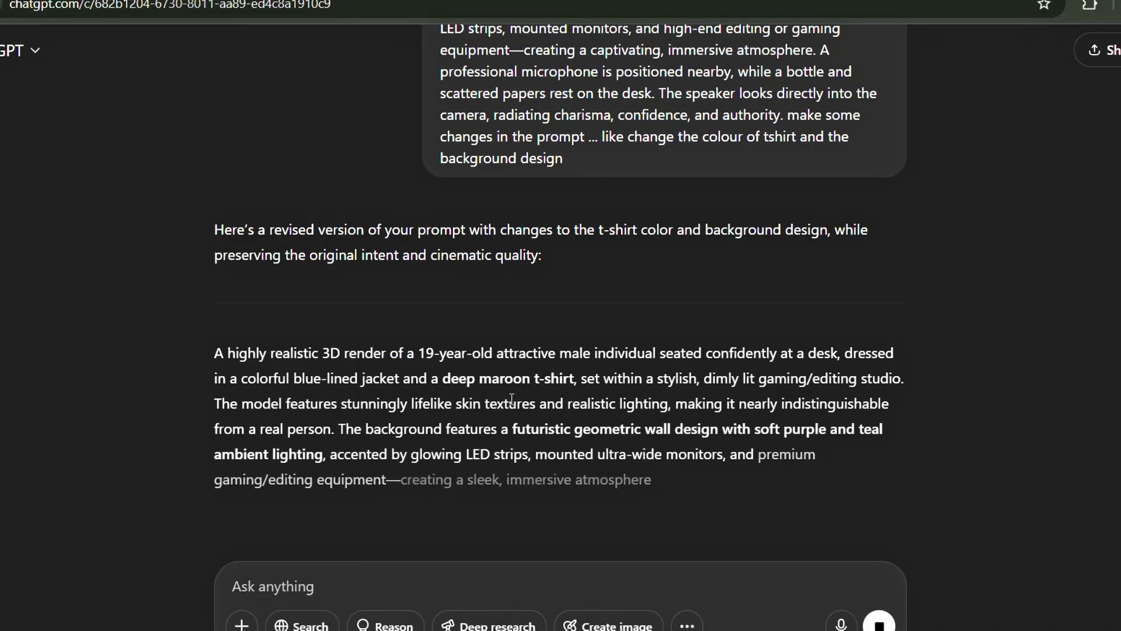
Copy the revised maroon t-shirt, purple-teal geometric background prompt from the reply.
{"action": "left_click_drag", "start_coordinate": [199, 156], "coordinate": [753, 393]}
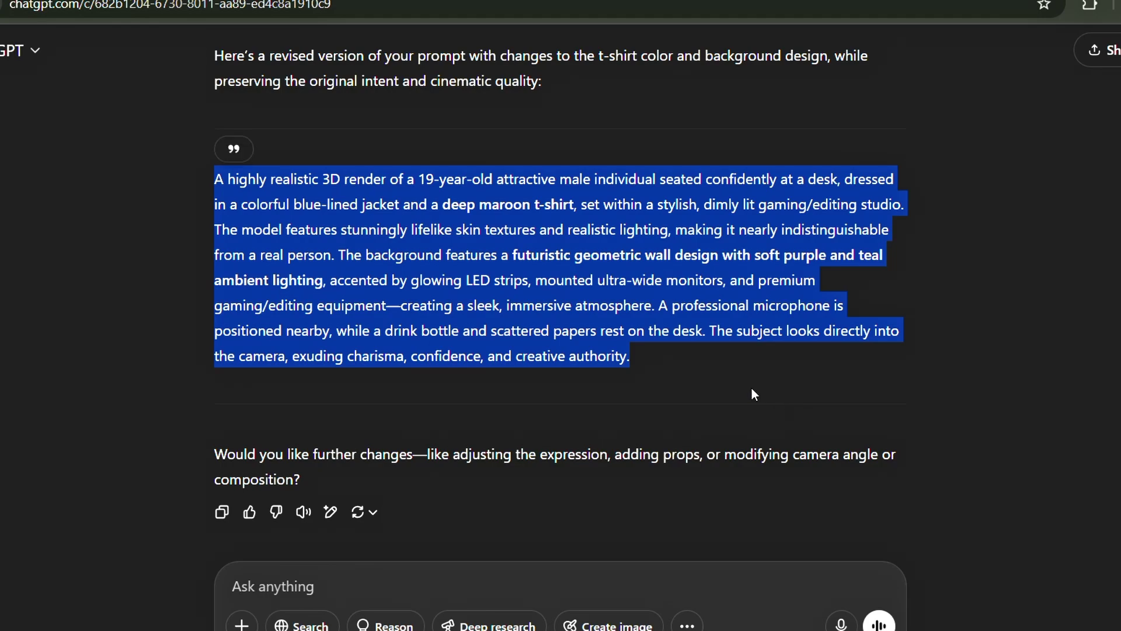
{"action": "right_click", "coordinate": [479, 283]}
{"action": "left_click", "coordinate": [508, 307]}
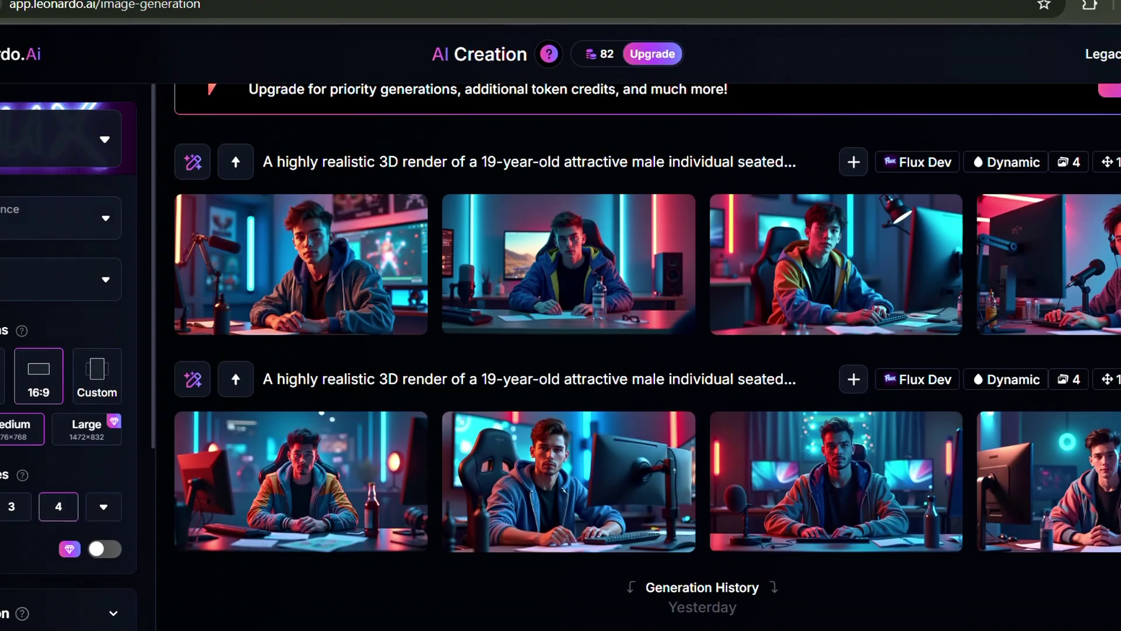
Paste the revised prompt into Leonardo.Ai and generate new images.
{"action": "scroll", "coordinate": [468, 159], "scroll_direction": "up", "scroll_amount": 4}
{"action": "right_click", "coordinate": [468, 159]}
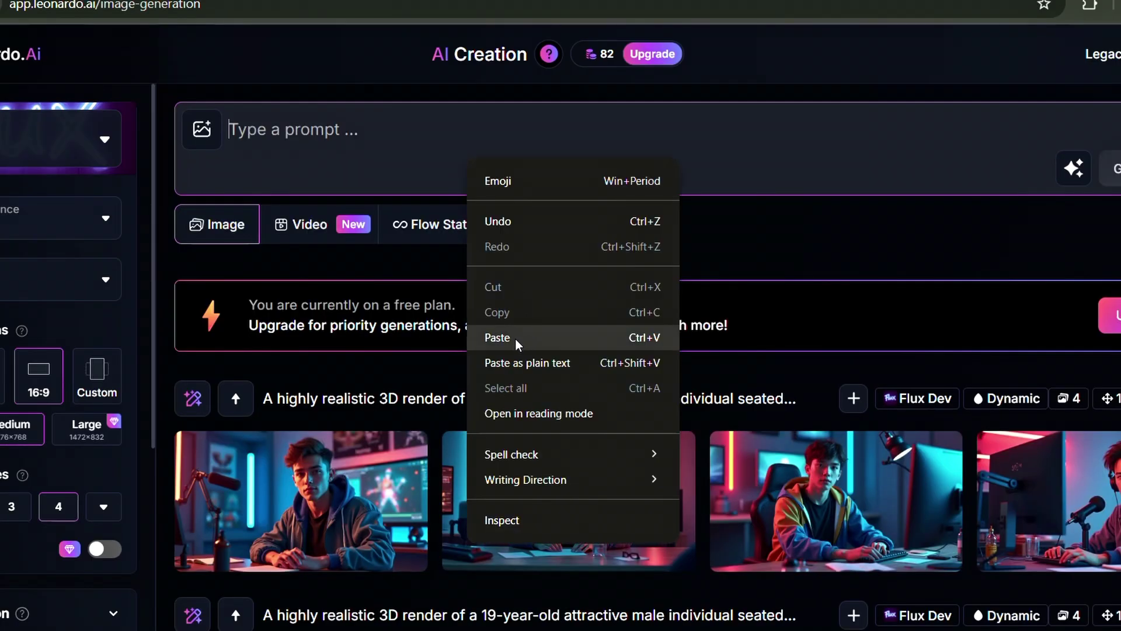
{"action": "left_click", "coordinate": [497, 337]}
{"action": "key", "text": "Return"}
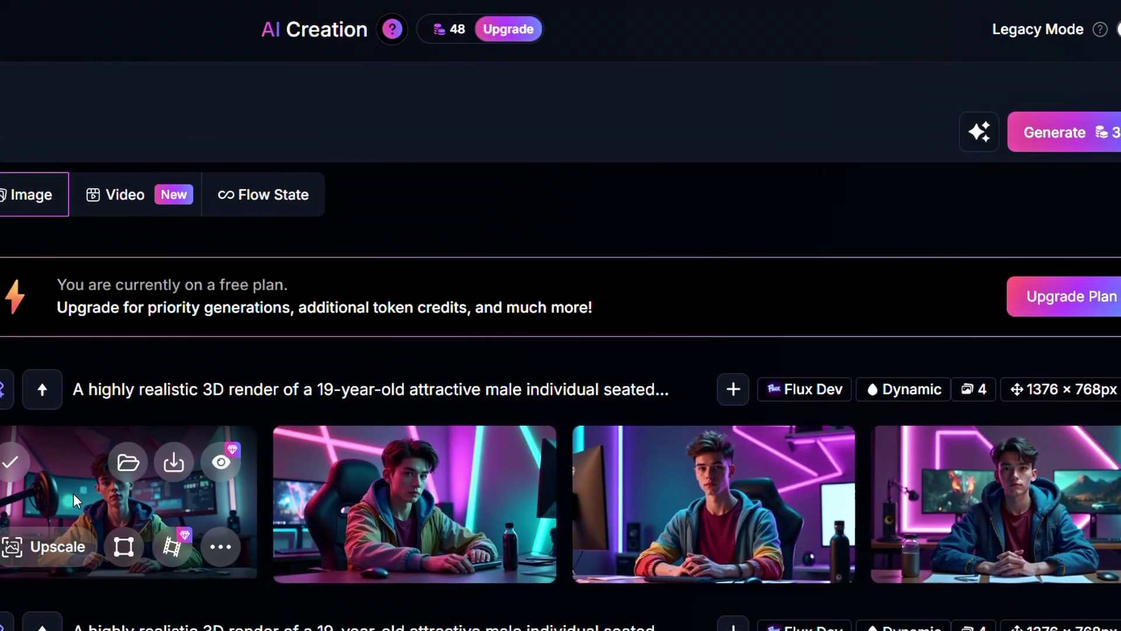
Open the first new render and step through the other three.
{"action": "left_click", "coordinate": [73, 493]}
{"action": "left_click", "coordinate": [1011, 356]}
{"action": "left_click", "coordinate": [1011, 356]}
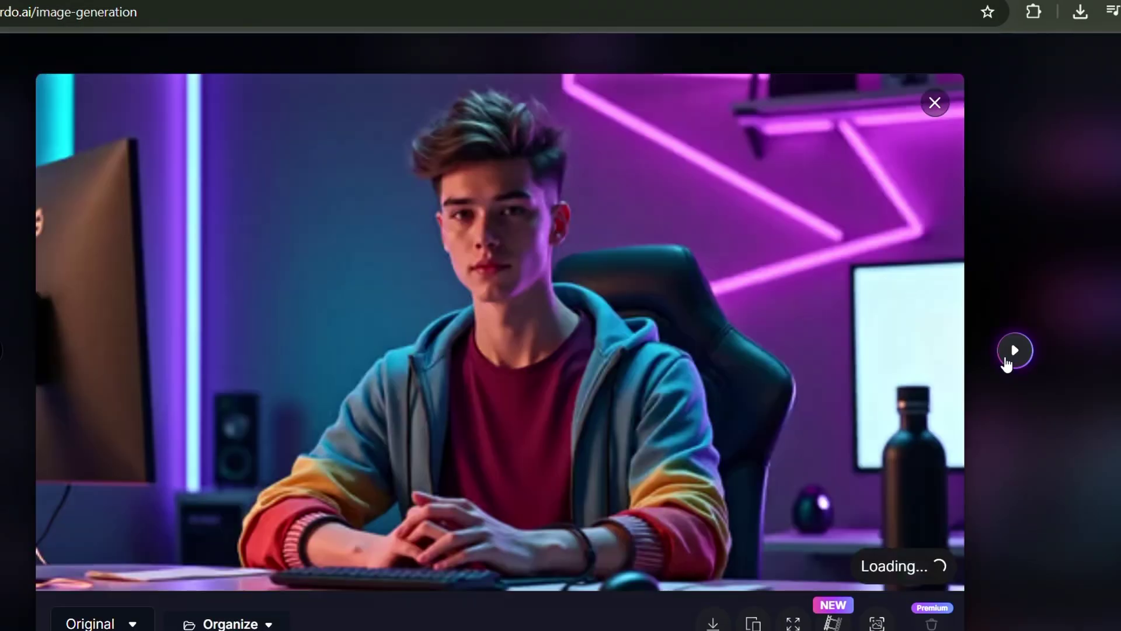
{"action": "left_click", "coordinate": [1010, 356]}
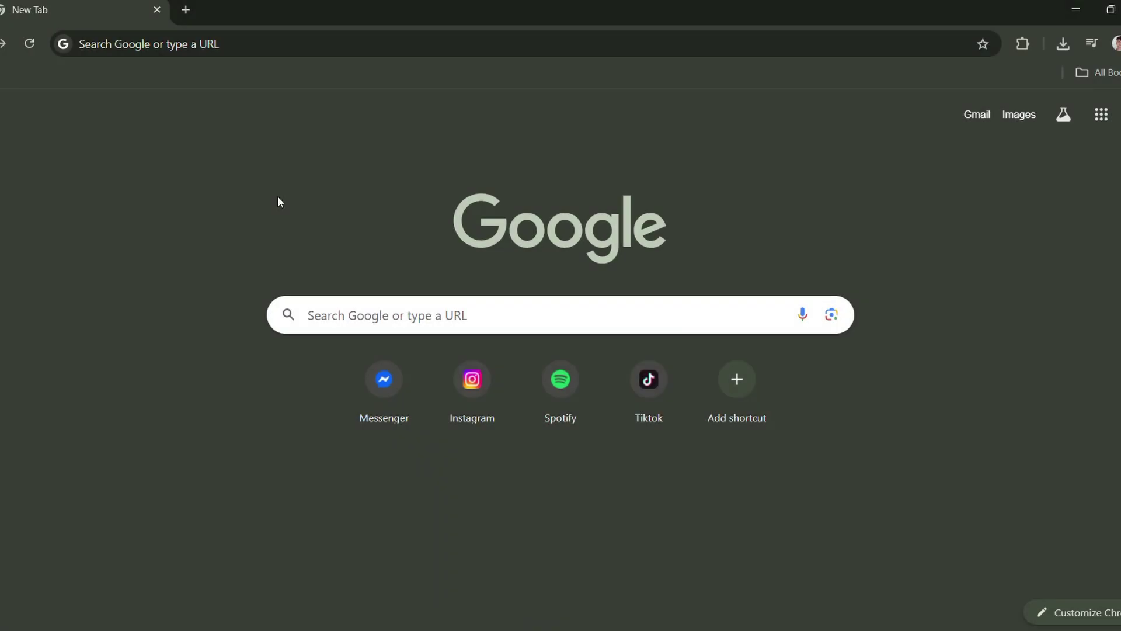
Search 'remake ai', open Remaker AI, and filter its AI tools by 'swa'.
{"action": "left_click", "coordinate": [358, 316]}
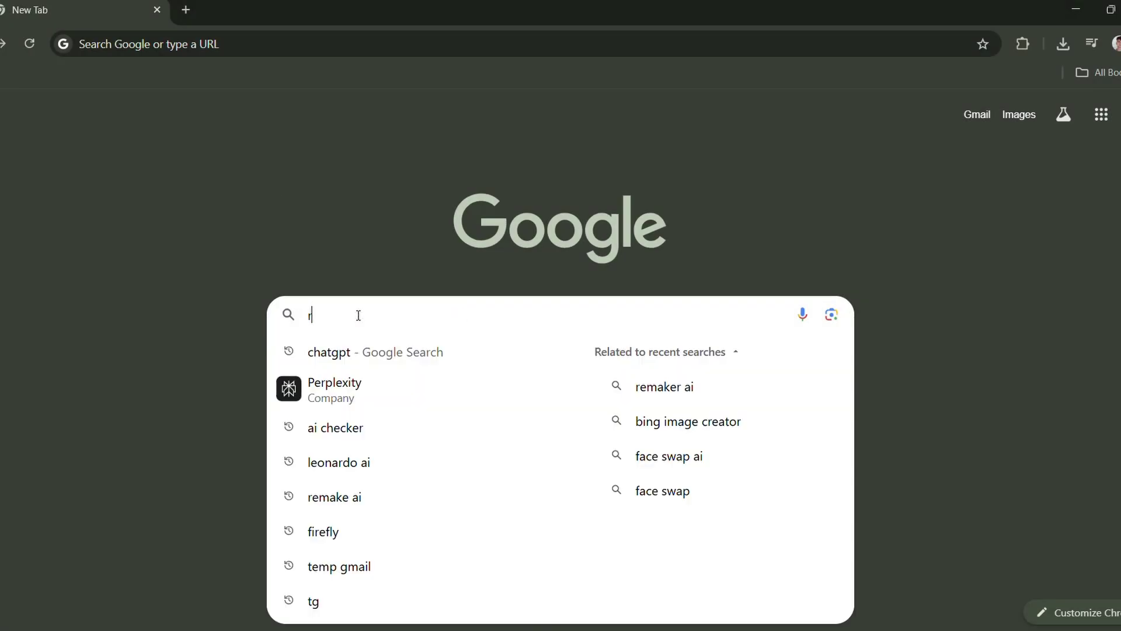
{"action": "type", "text": "remake ai"}
{"action": "key", "text": "Return"}
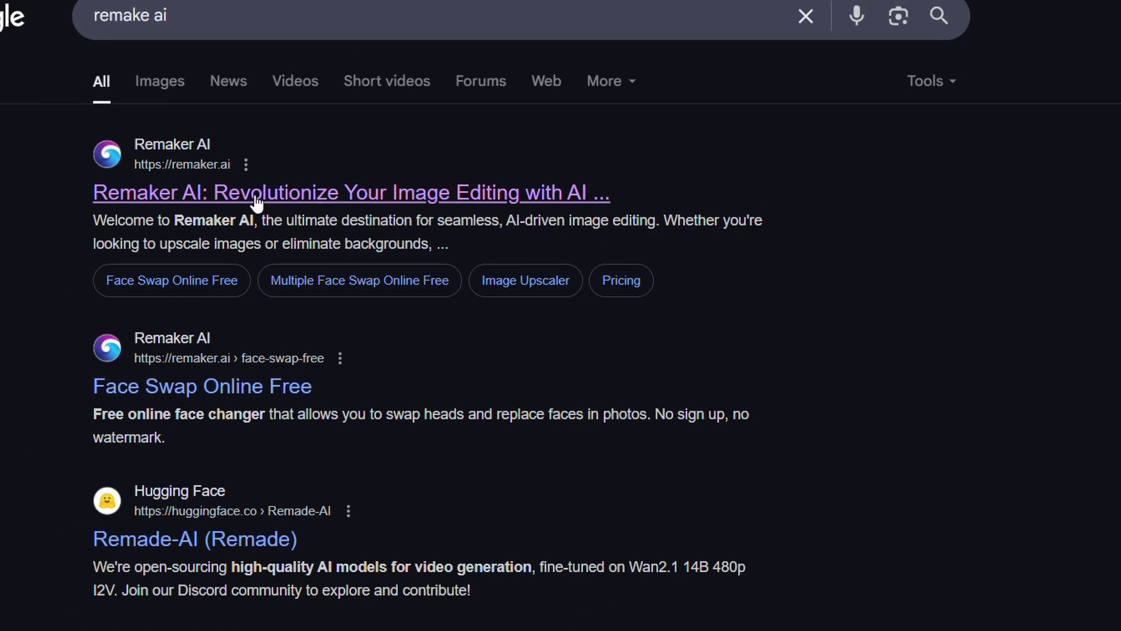
{"action": "left_click", "coordinate": [255, 199]}
{"action": "left_click", "coordinate": [314, 67]}
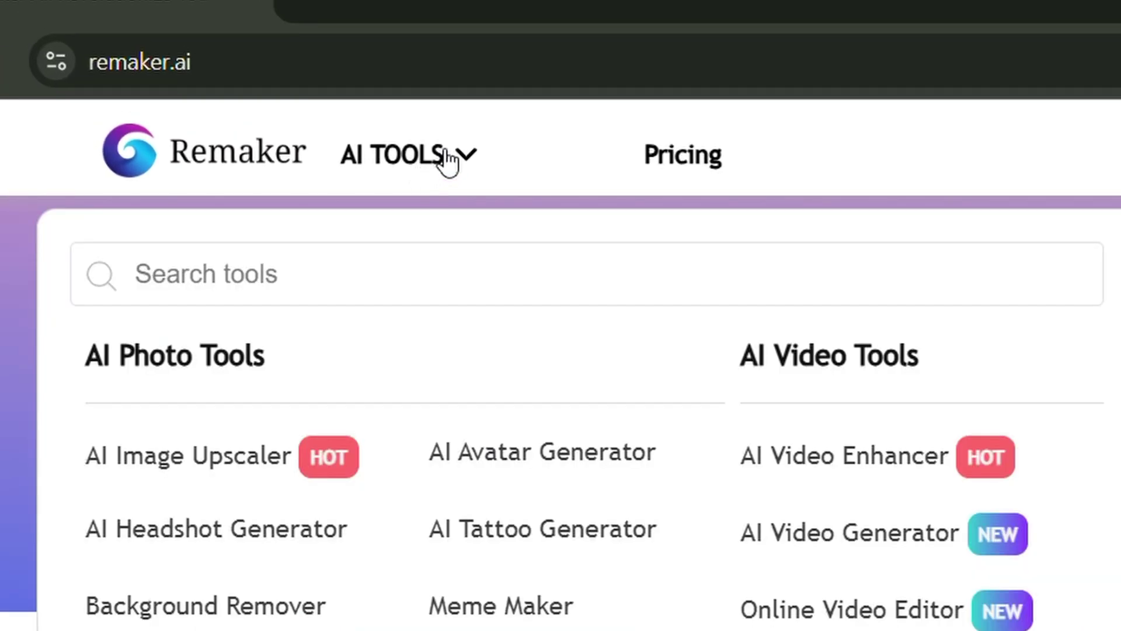
{"action": "type", "text": "swap"}
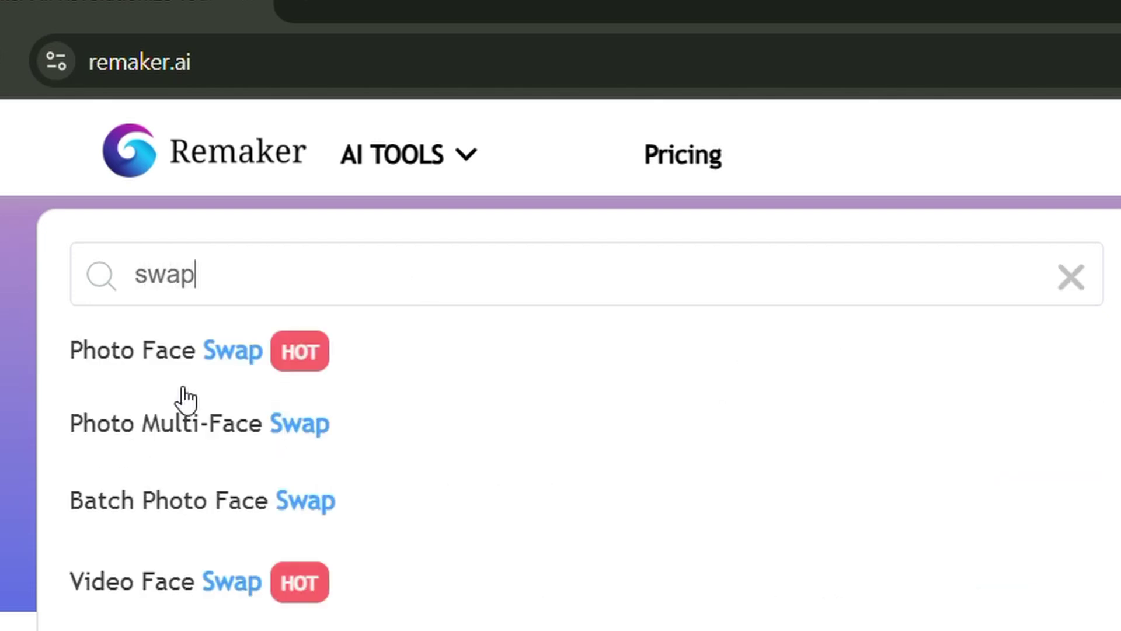
In Photo Face Swap, upload the gaming-desk image from Downloads as the original image.
{"action": "left_click", "coordinate": [208, 338]}
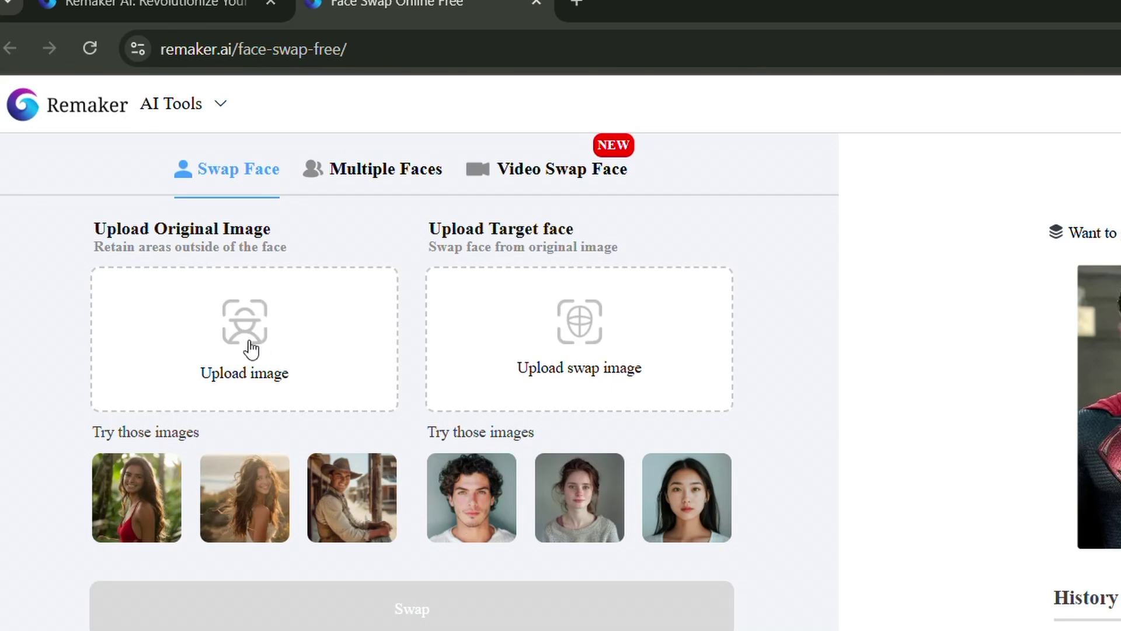
{"action": "left_click", "coordinate": [248, 350]}
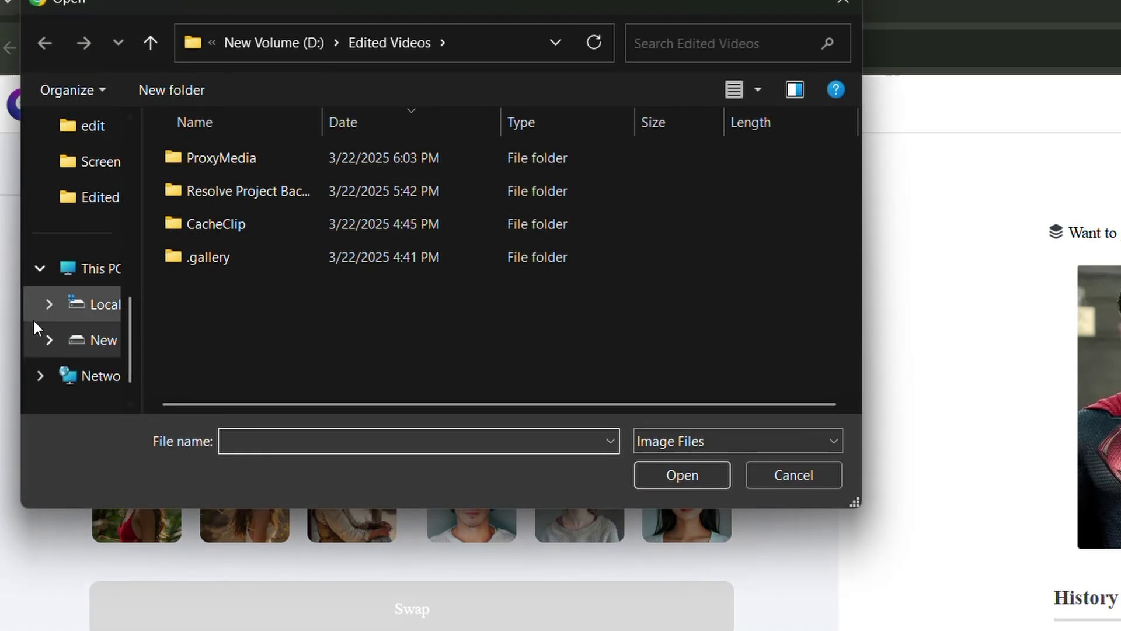
{"action": "scroll", "coordinate": [63, 278], "scroll_direction": "up", "scroll_amount": 3}
{"action": "left_click", "coordinate": [82, 349]}
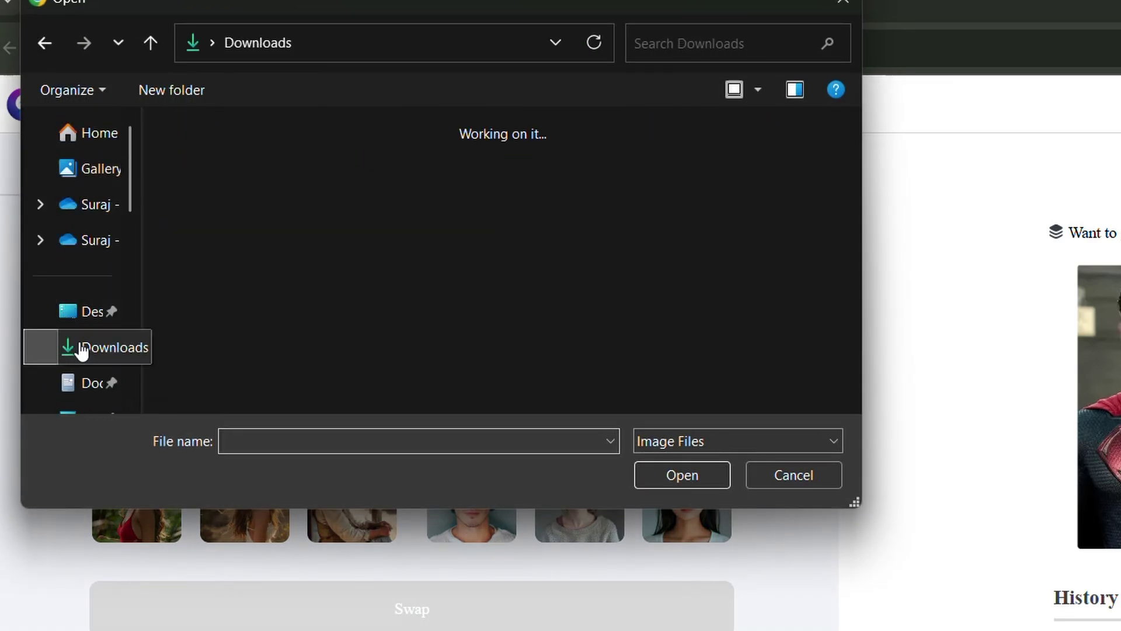
{"action": "double_click", "coordinate": [222, 241]}
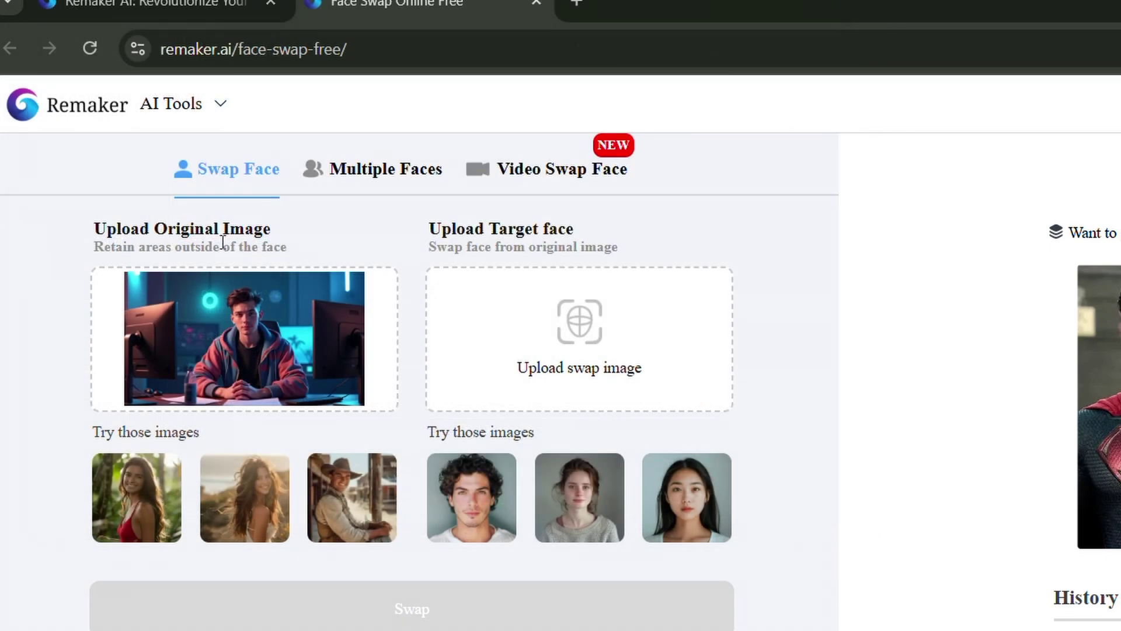
Upload the face photo as target face, run the swap, and dismiss the cookie notice.
{"action": "left_click", "coordinate": [565, 346]}
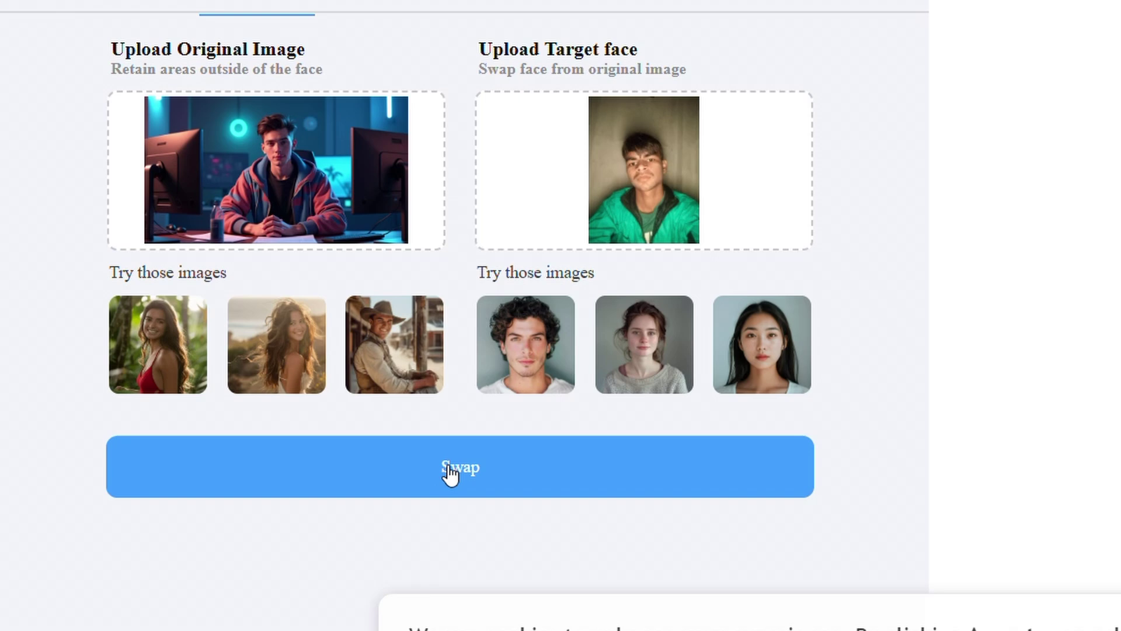
{"action": "left_click", "coordinate": [451, 474]}
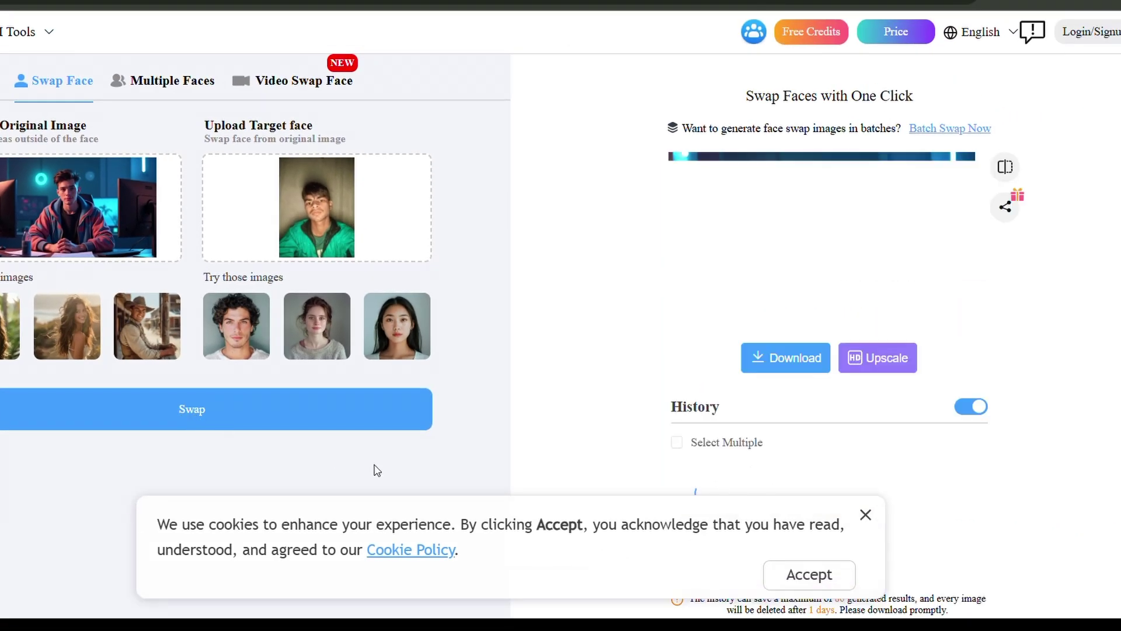
{"action": "left_click", "coordinate": [865, 516]}
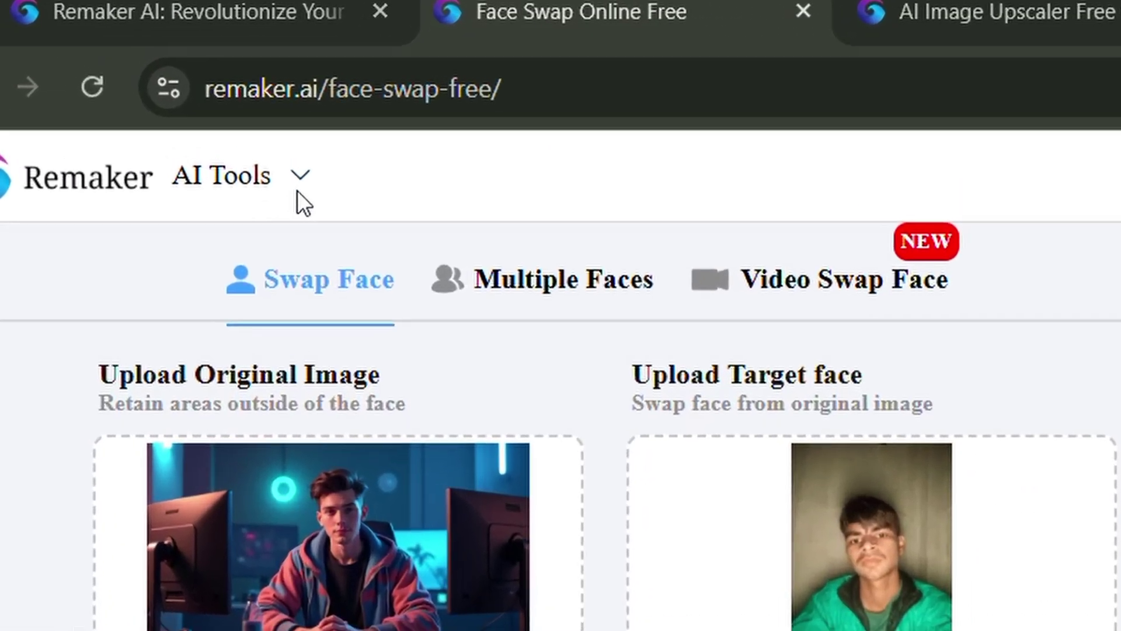
Open the AI Image Upscaler from Remaker AI's tool list.
{"action": "left_click", "coordinate": [129, 87]}
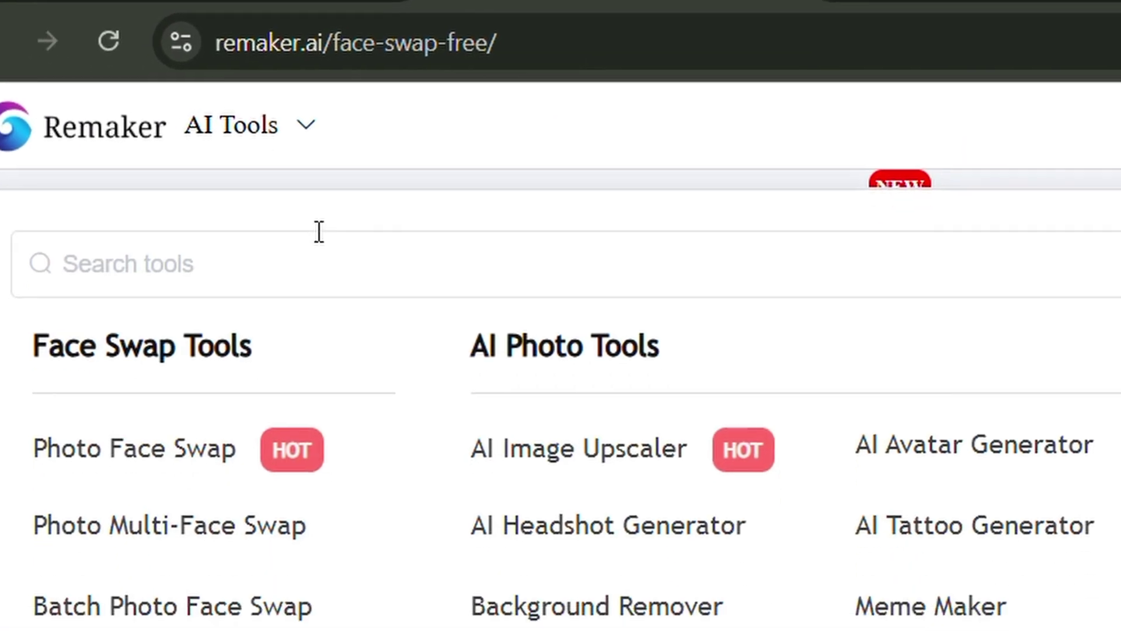
{"action": "left_click", "coordinate": [329, 333]}
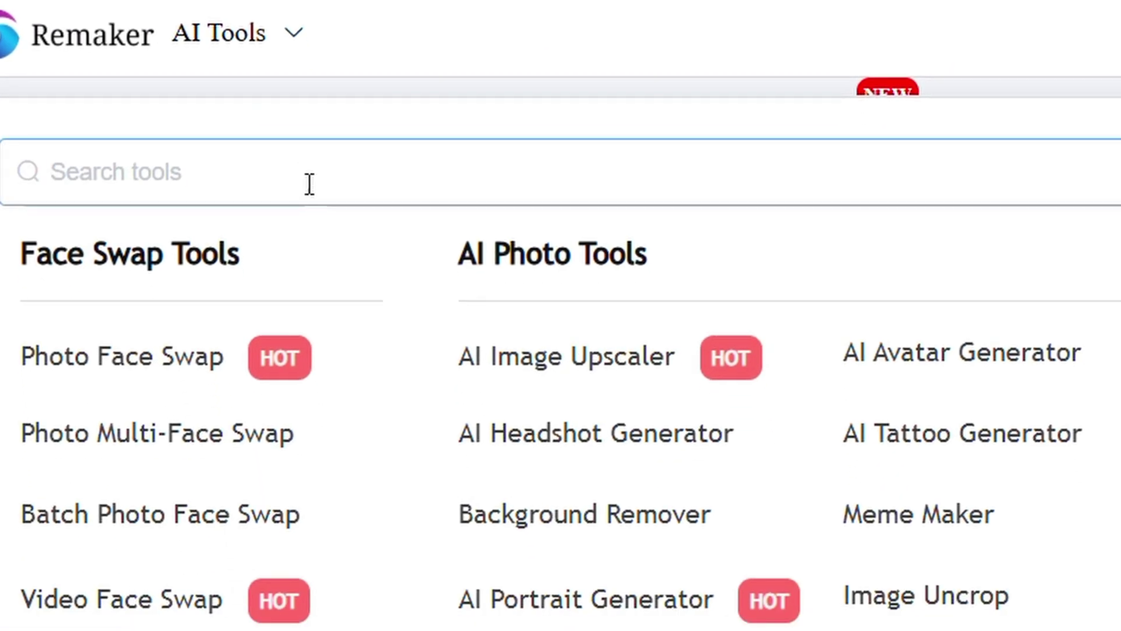
{"action": "left_click", "coordinate": [519, 367]}
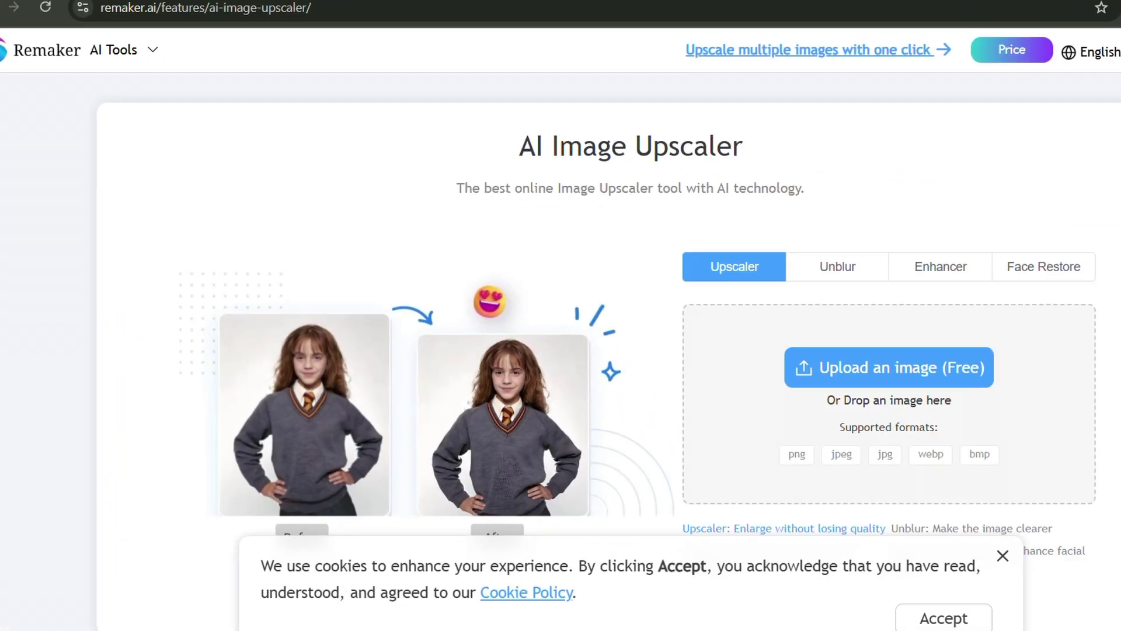
Drop the downloaded face-swap image into the upscaler and let it process.
{"action": "left_click_drag", "start_coordinate": [1049, 103], "coordinate": [839, 353]}
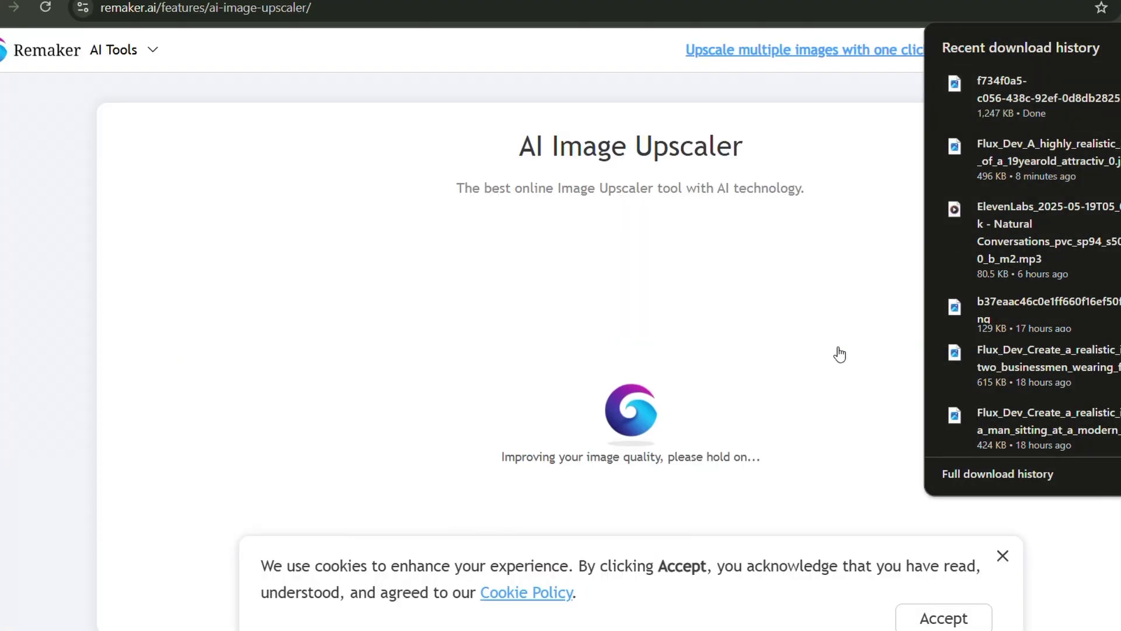
{"action": "left_click", "coordinate": [137, 318]}
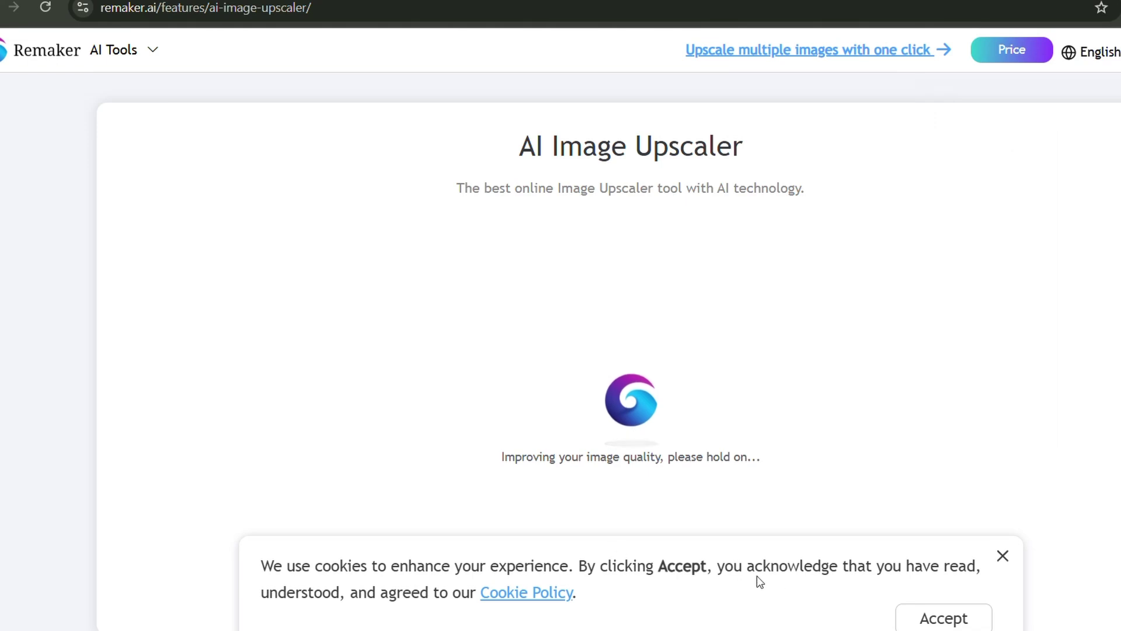
{"action": "scroll", "coordinate": [463, 337], "scroll_direction": "up", "scroll_amount": 3}
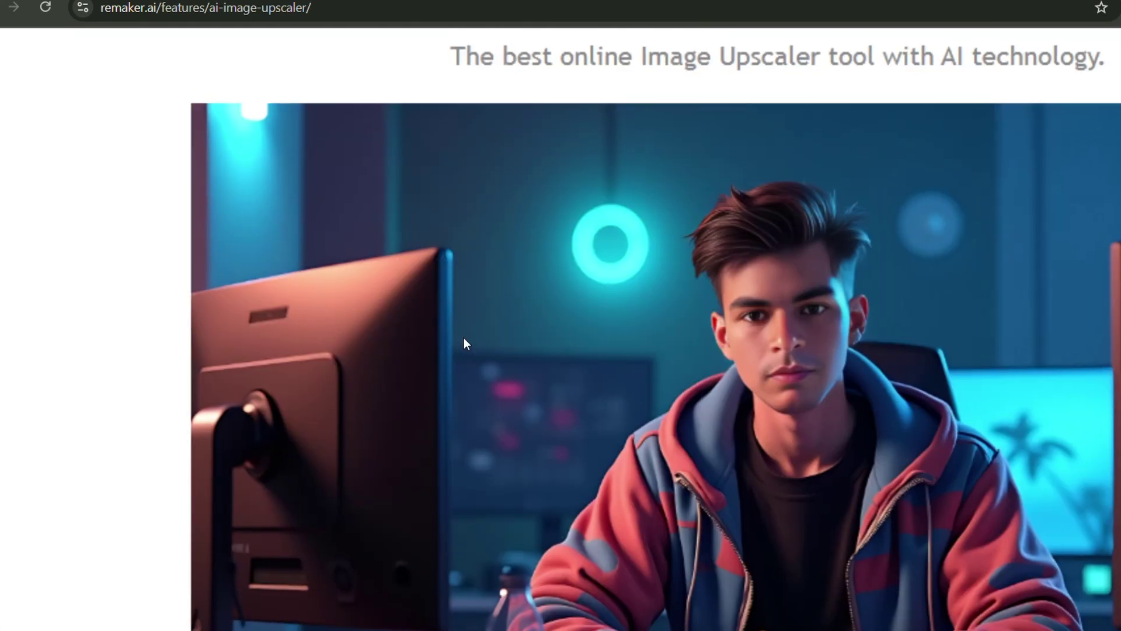
{"action": "scroll", "coordinate": [507, 332], "scroll_direction": "down", "scroll_amount": 2}
{"action": "scroll", "coordinate": [717, 310], "scroll_direction": "up", "scroll_amount": 3}
{"action": "scroll", "coordinate": [717, 310], "scroll_direction": "down", "scroll_amount": 4}
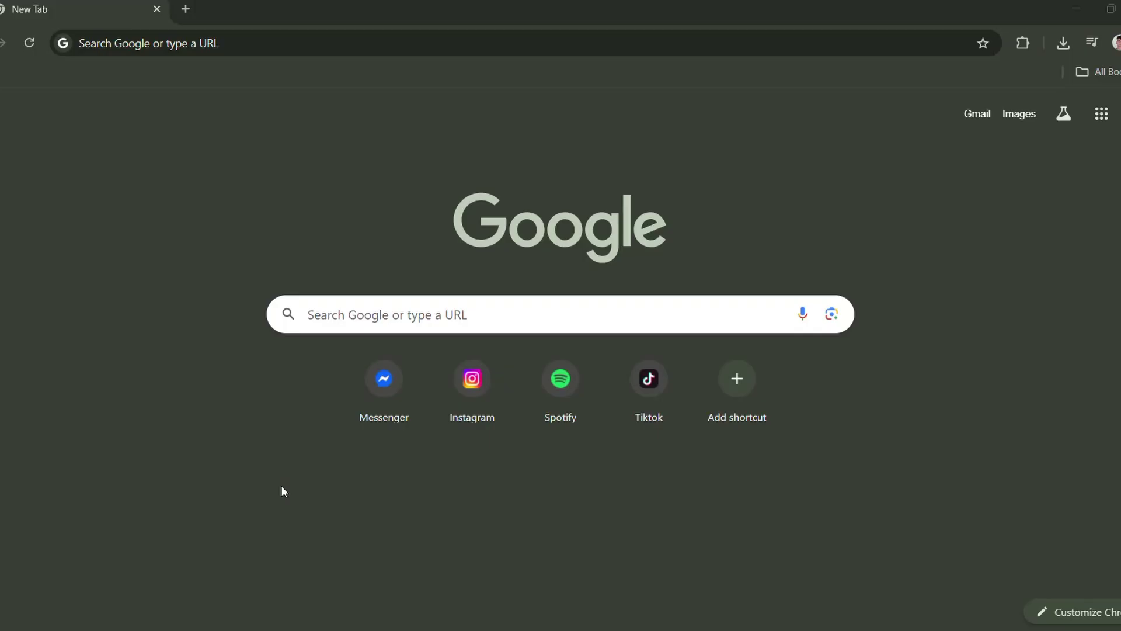
Search '11labs', open ElevenLabs, and start for free to reach the dashboard.
{"action": "left_click", "coordinate": [369, 320]}
{"action": "type", "text": "11labs"}
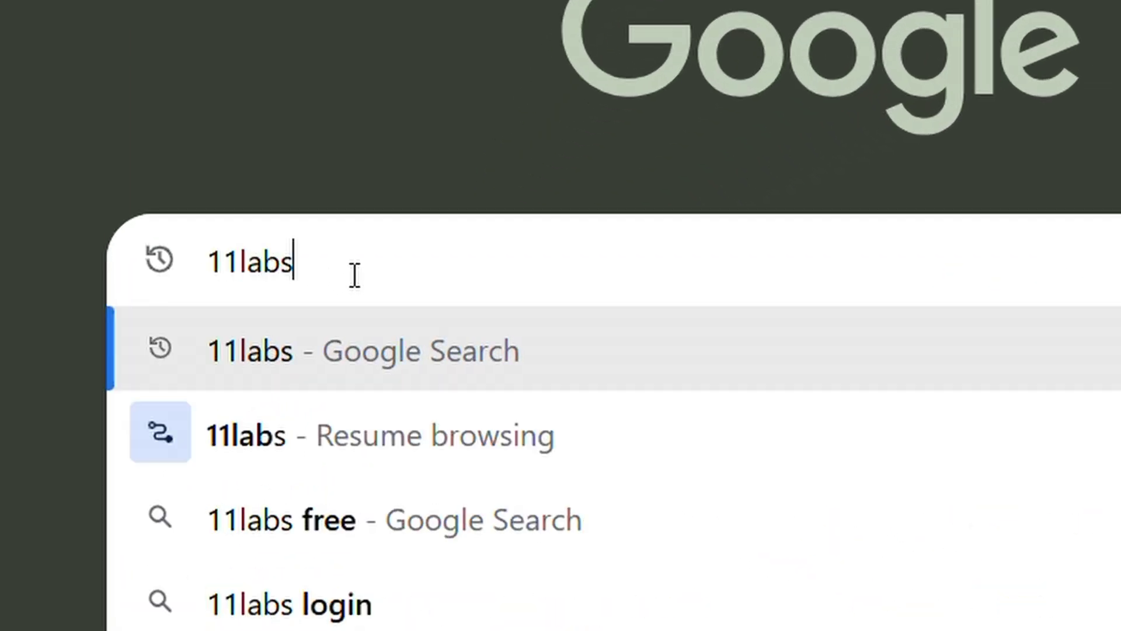
{"action": "key", "text": "Return"}
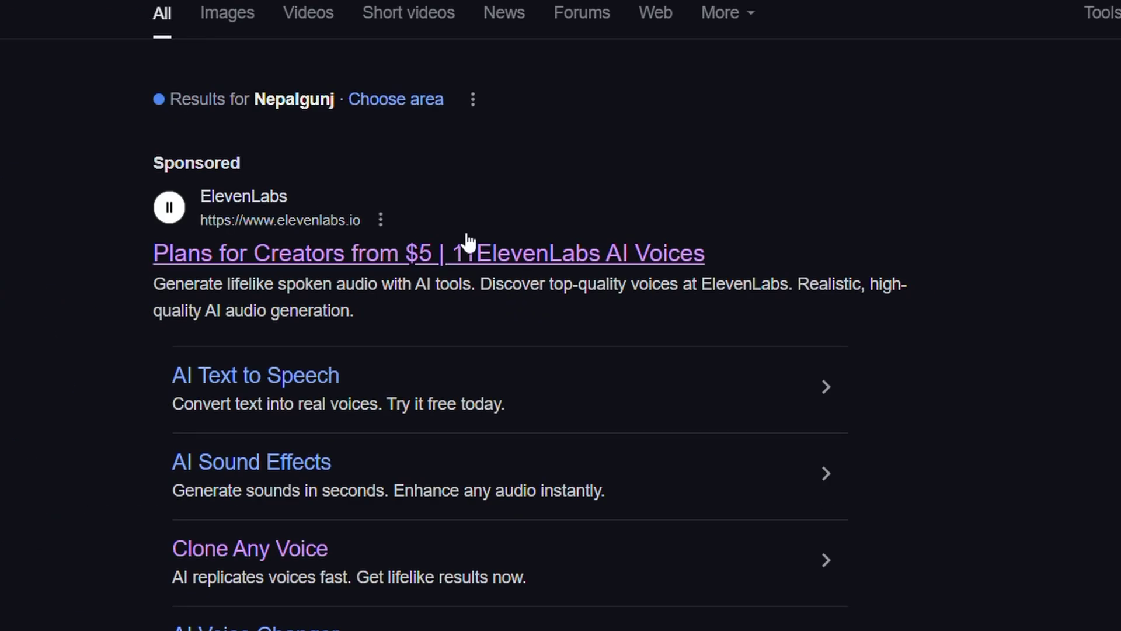
{"action": "left_click", "coordinate": [381, 255]}
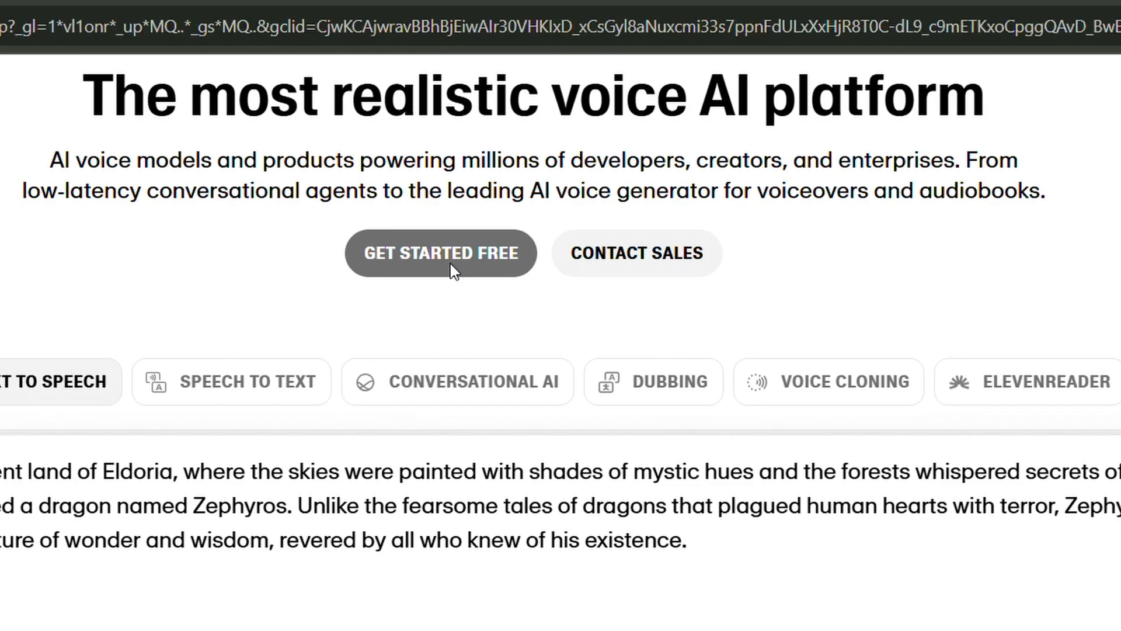
{"action": "left_click", "coordinate": [452, 266]}
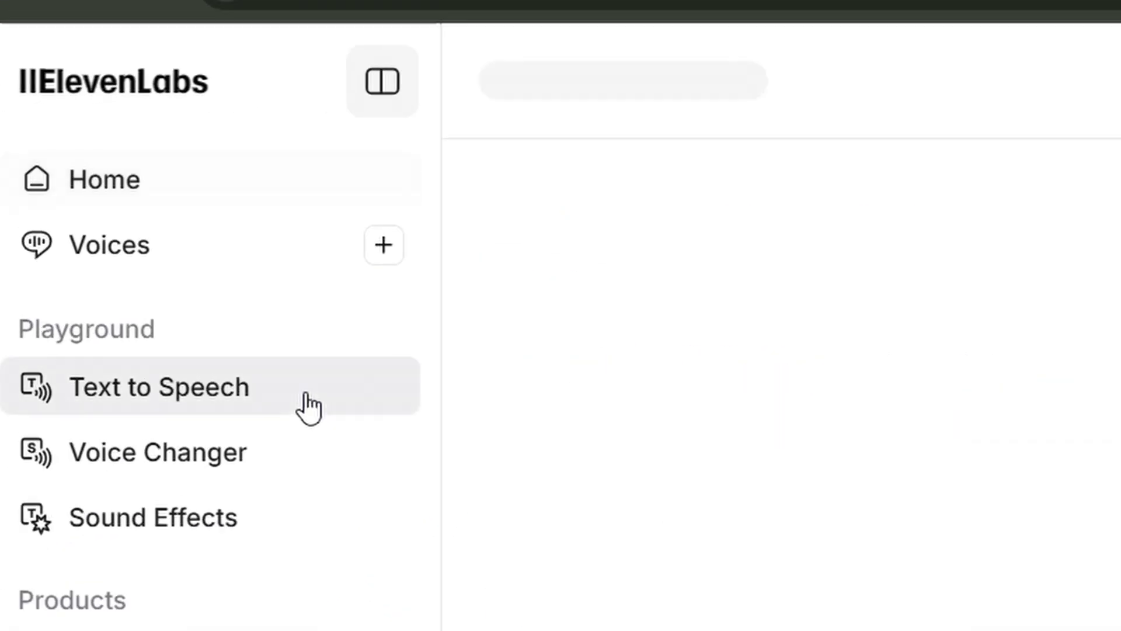
Paste the three-line welcome script into Text to Speech.
{"action": "left_click", "coordinate": [308, 407]}
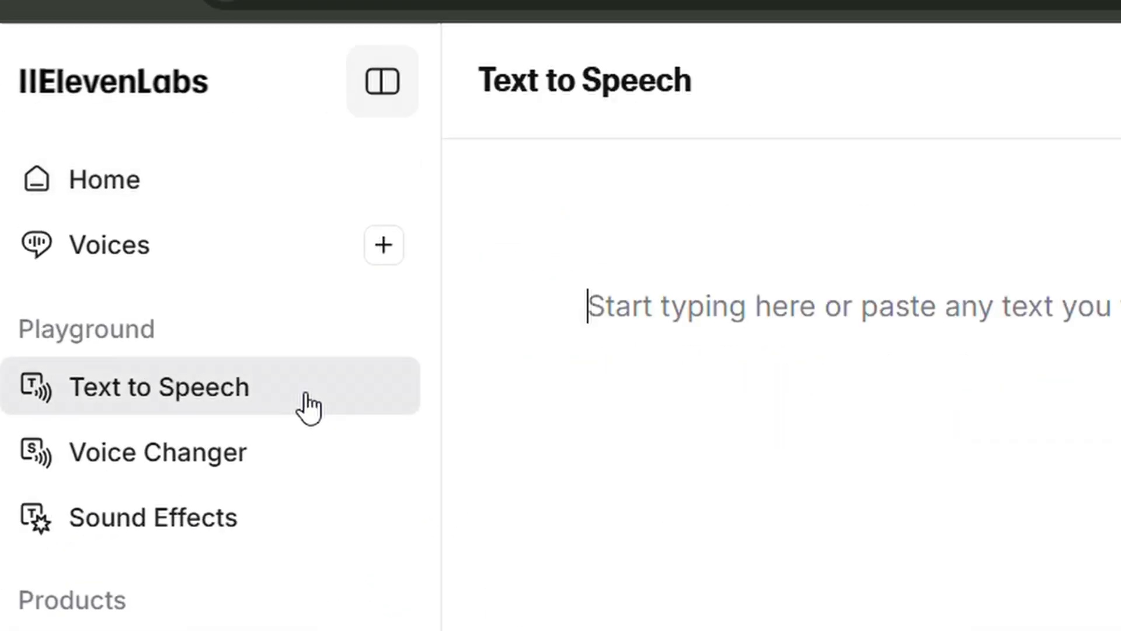
{"action": "right_click", "coordinate": [318, 186]}
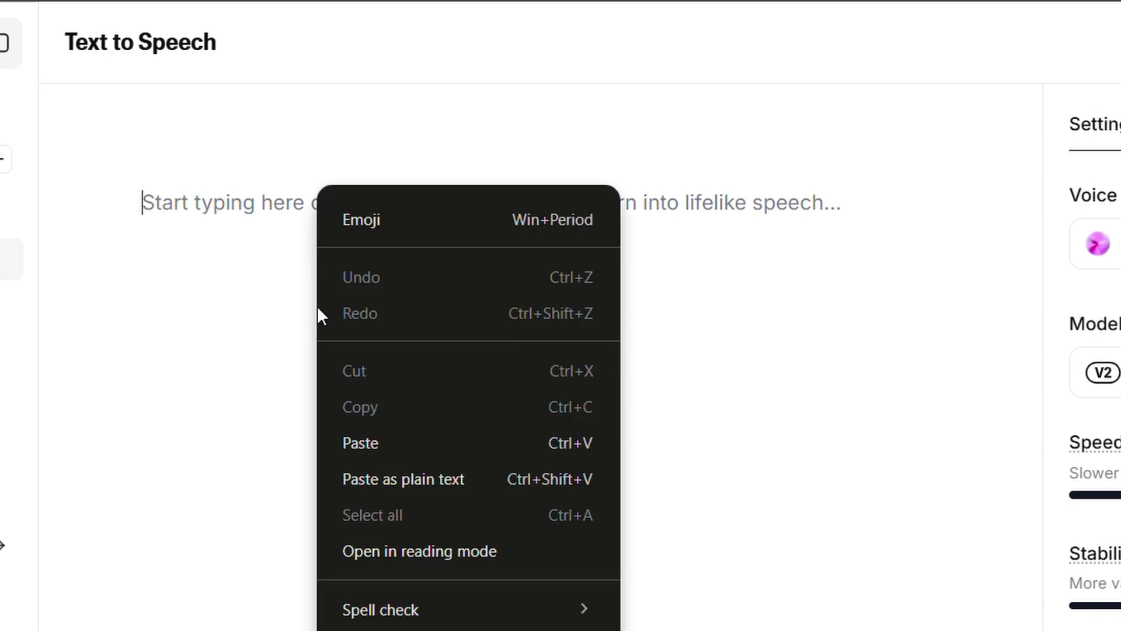
{"action": "left_click", "coordinate": [365, 443]}
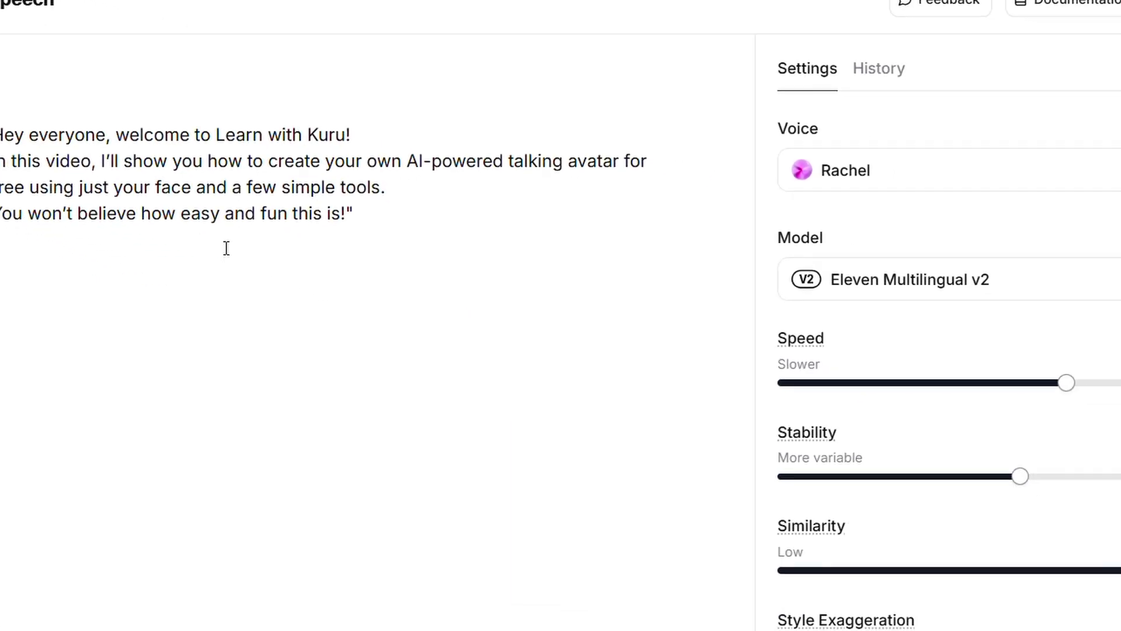
Add the Mark - Natural Conversations voice and generate the speech.
{"action": "left_click", "coordinate": [901, 153]}
{"action": "scroll", "coordinate": [828, 452], "scroll_direction": "down", "scroll_amount": 3}
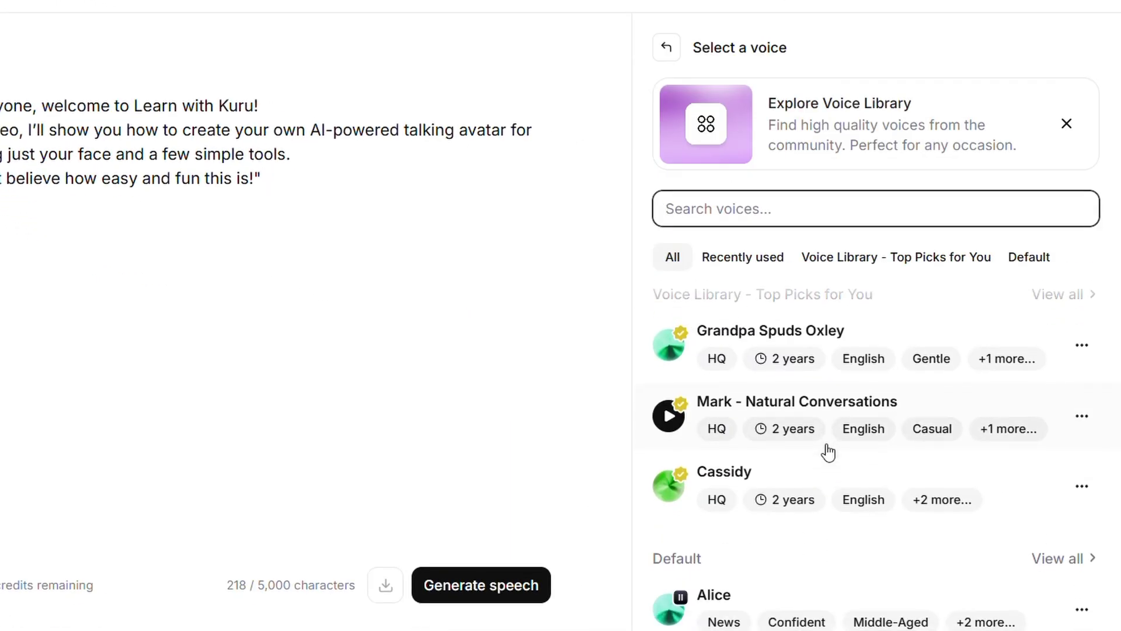
{"action": "scroll", "coordinate": [828, 452], "scroll_direction": "down", "scroll_amount": 3}
{"action": "scroll", "coordinate": [695, 533], "scroll_direction": "up", "scroll_amount": 4}
{"action": "left_click", "coordinate": [990, 465]}
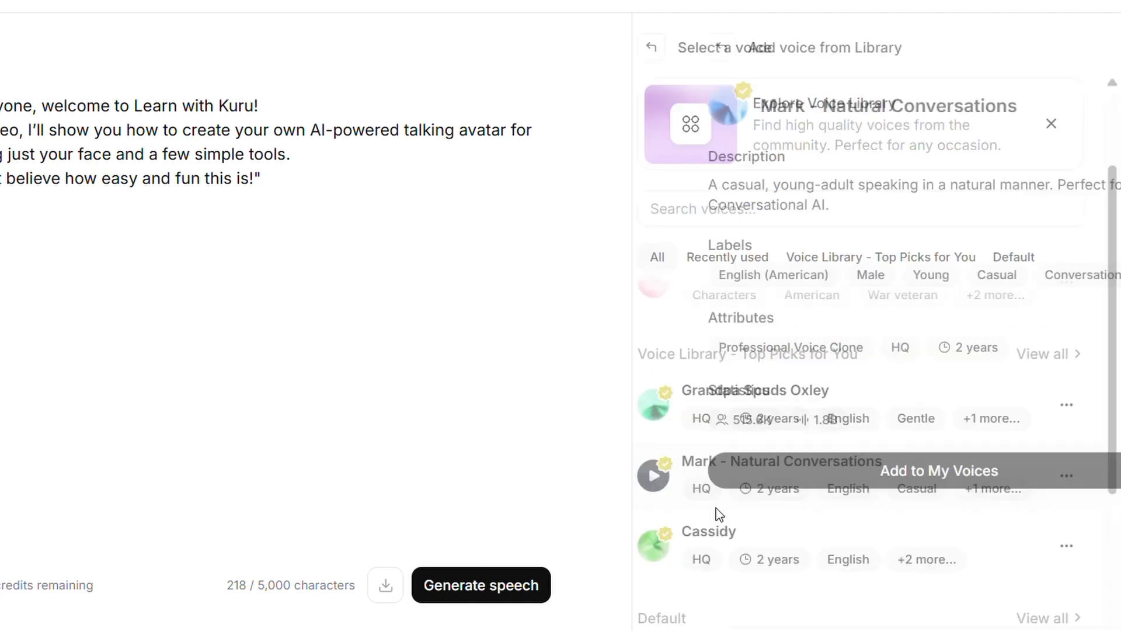
{"action": "left_click", "coordinate": [737, 484]}
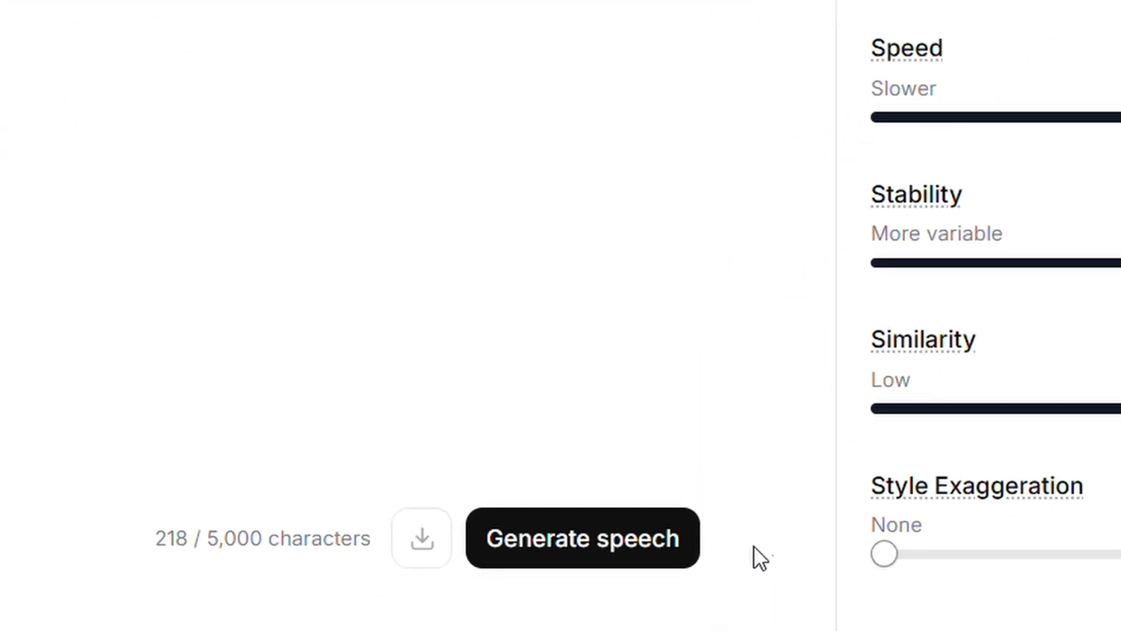
{"action": "left_click", "coordinate": [561, 546]}
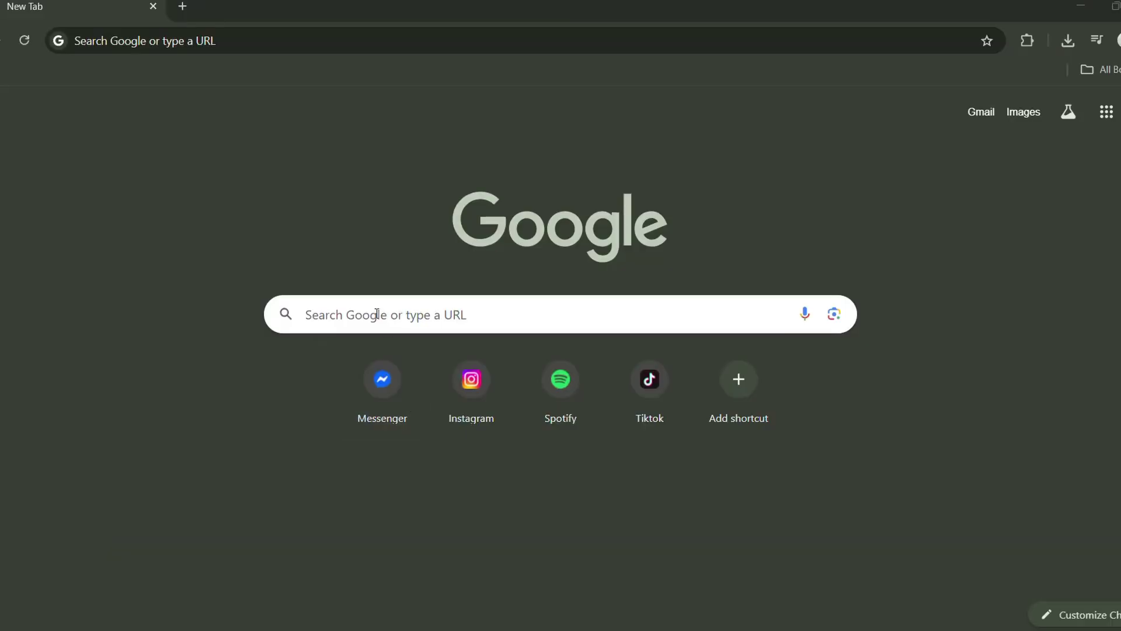
Run a Google search for 'kling ai'.
{"action": "left_click", "coordinate": [376, 314]}
{"action": "type", "text": "kling "}
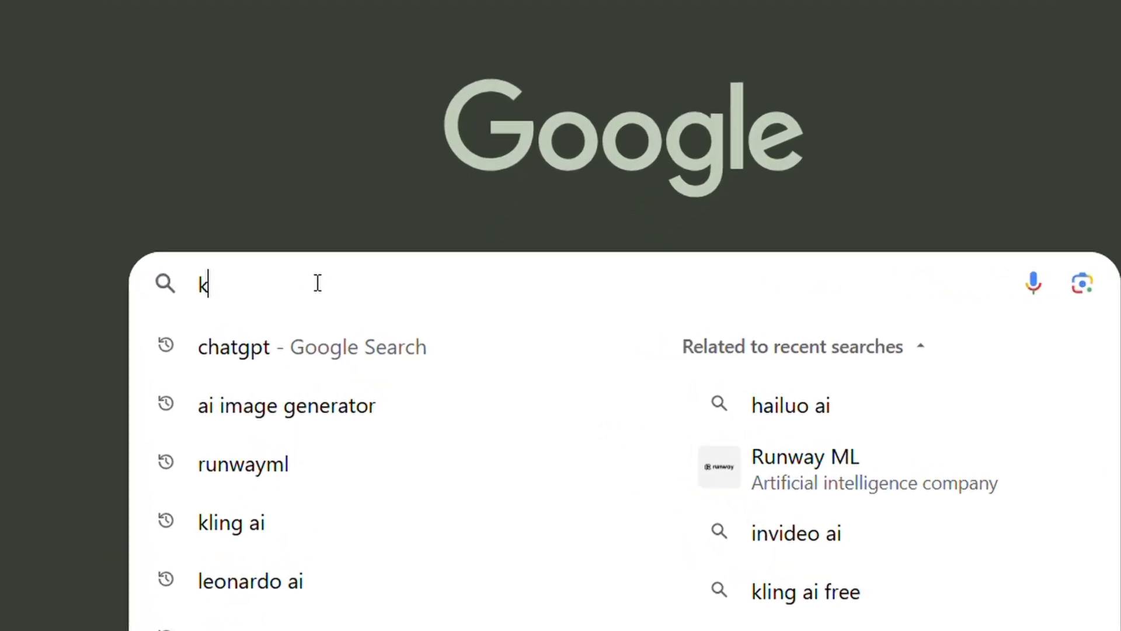
{"action": "type", "text": "ai"}
{"action": "key", "text": "Return"}
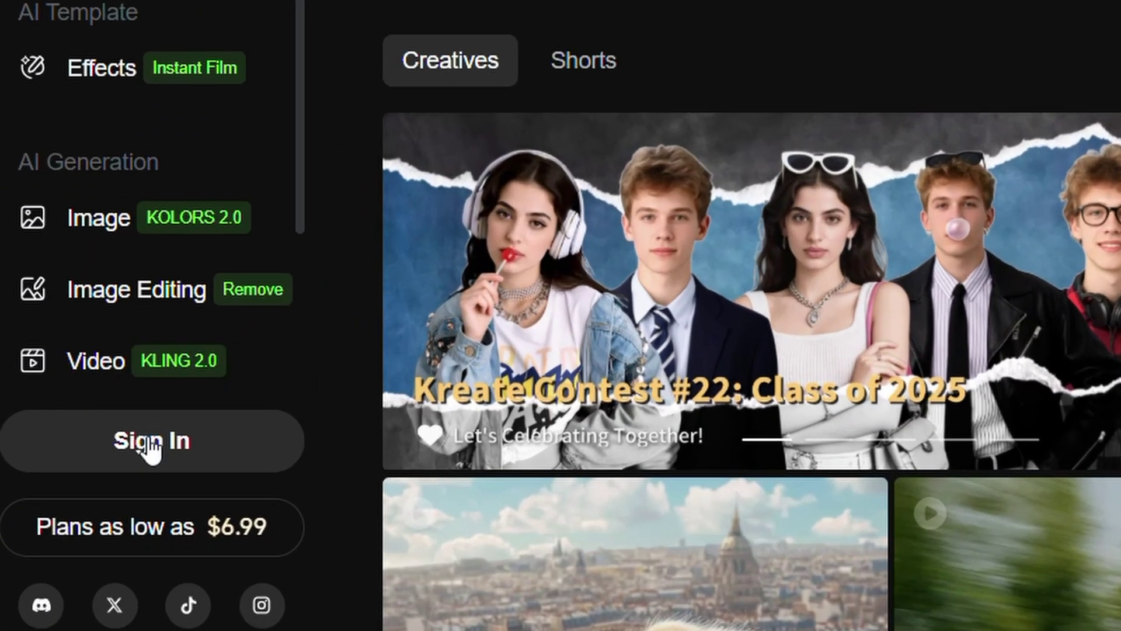
Sign in to Kling AI with a Google account.
{"action": "left_click", "coordinate": [137, 448]}
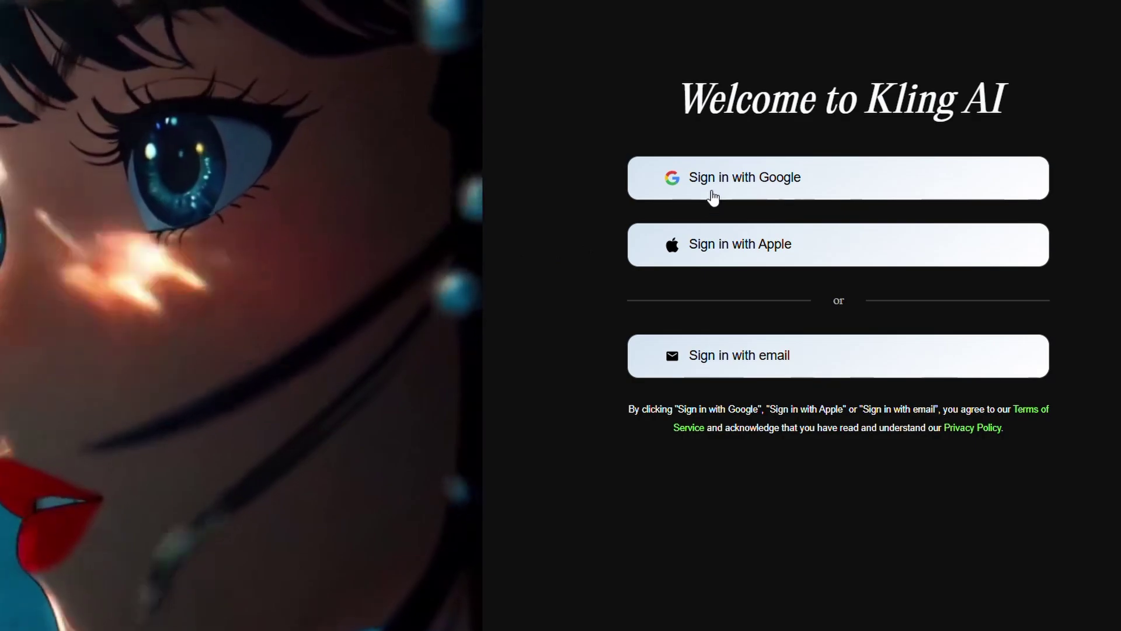
{"action": "left_click", "coordinate": [714, 197]}
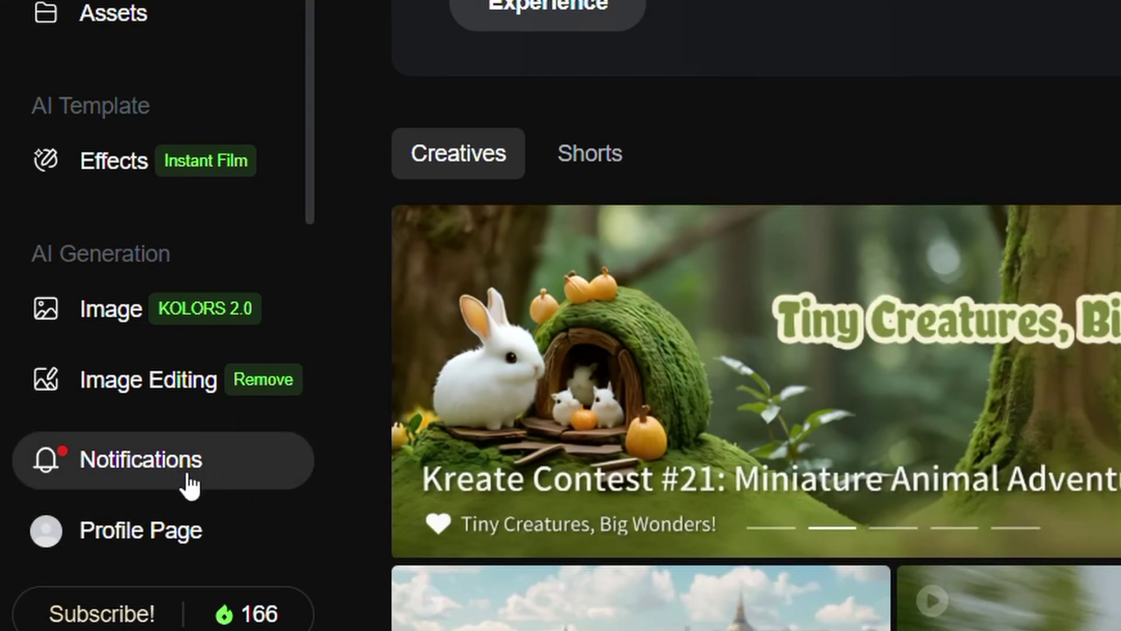
{"action": "scroll", "coordinate": [143, 287], "scroll_direction": "down", "scroll_amount": 3}
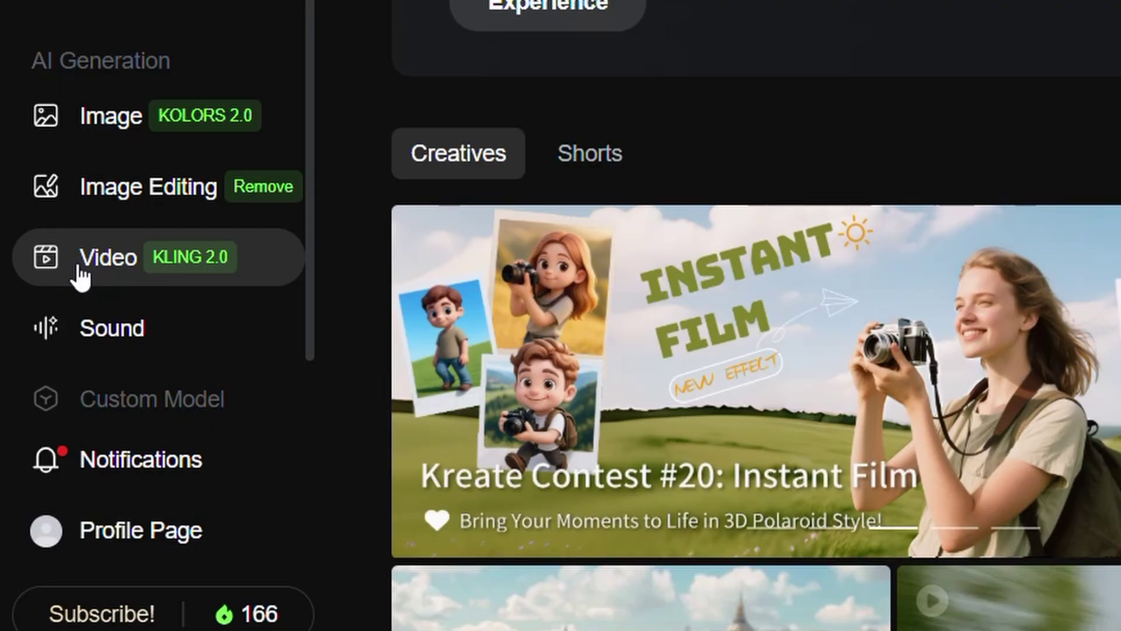
Open video generation with the gaming-desk image as start frame and paste the talking-man prompt.
{"action": "left_click", "coordinate": [80, 265]}
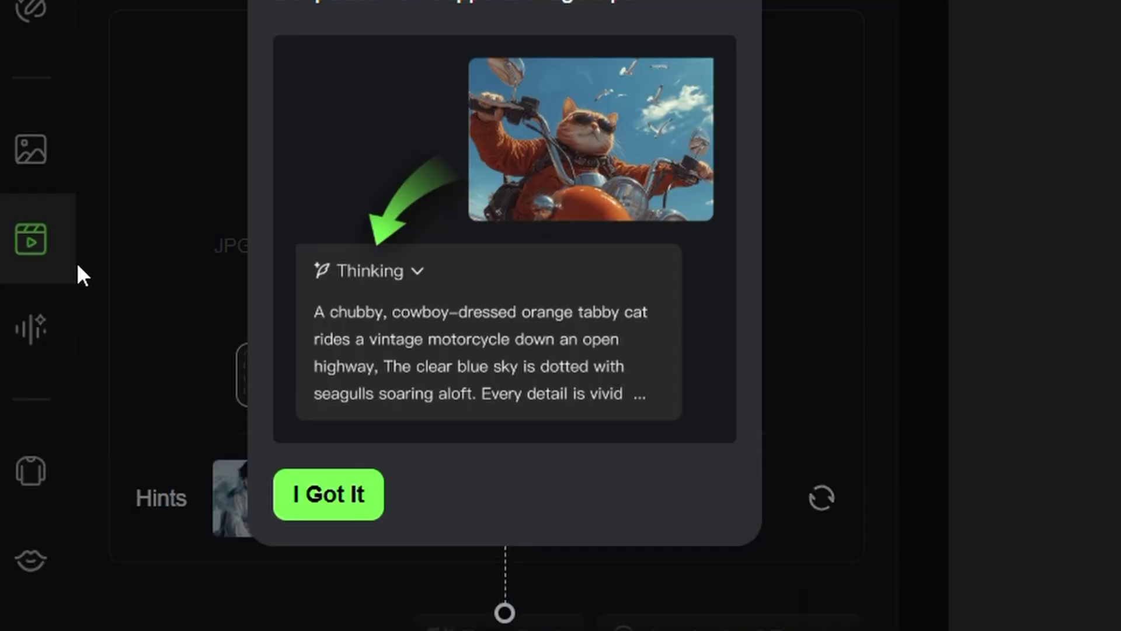
{"action": "left_click", "coordinate": [327, 493]}
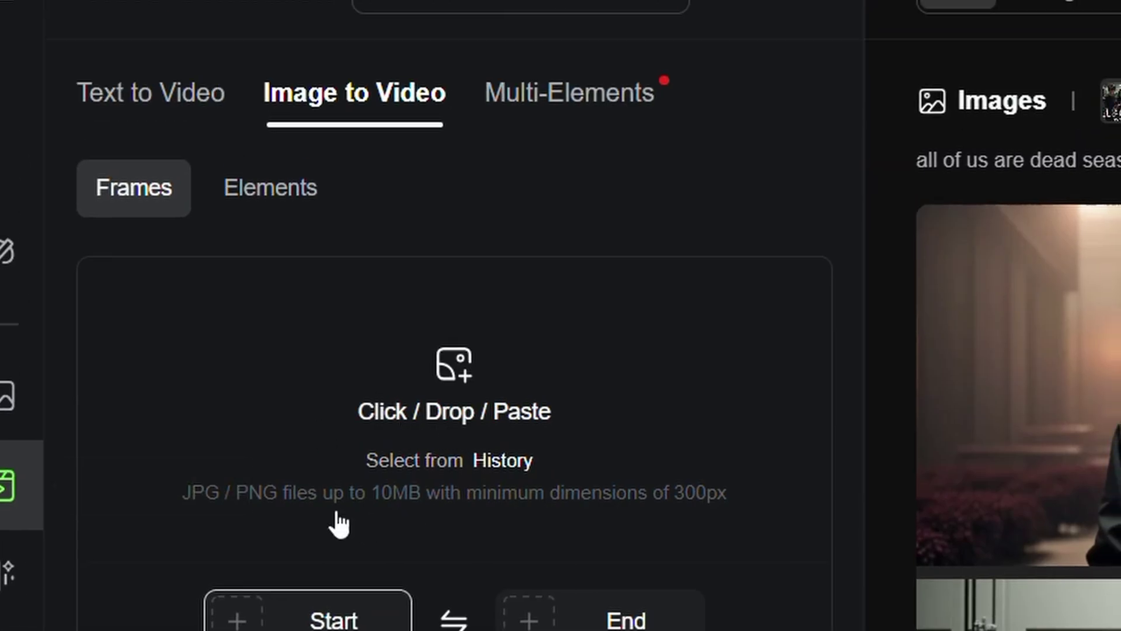
{"action": "left_click", "coordinate": [473, 438]}
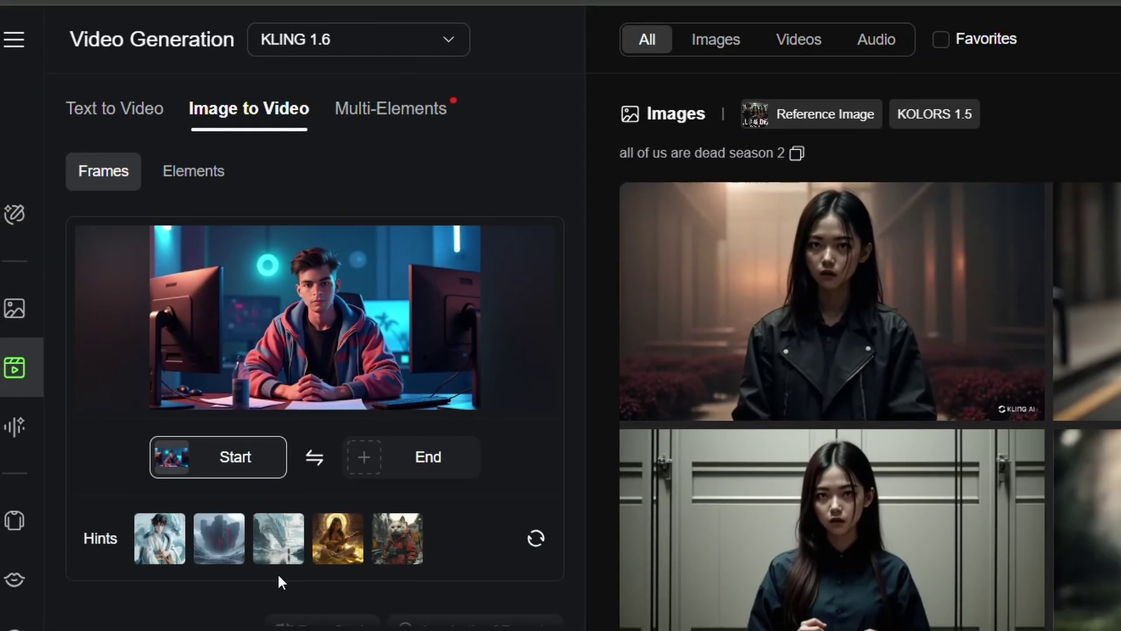
{"action": "scroll", "coordinate": [278, 573], "scroll_direction": "down", "scroll_amount": 8}
{"action": "left_click", "coordinate": [222, 356]}
{"action": "type", "text": "A stationary shot of a man speaking directly to the camera, maintaining steady eye contact while subtly gesturing with his hands. His facial expressions shift naturally in sync with his words, and his overall movements appear fluid and lifelike."}
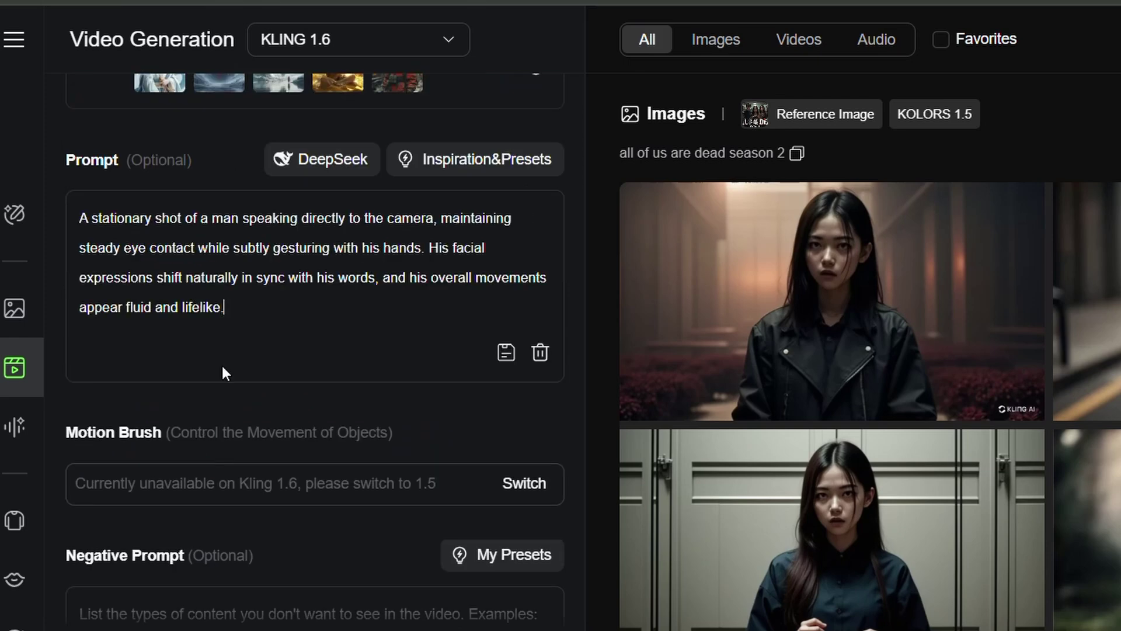
Paste the negative prompt into the Negative Prompt box.
{"action": "scroll", "coordinate": [222, 366], "scroll_direction": "up", "scroll_amount": 1}
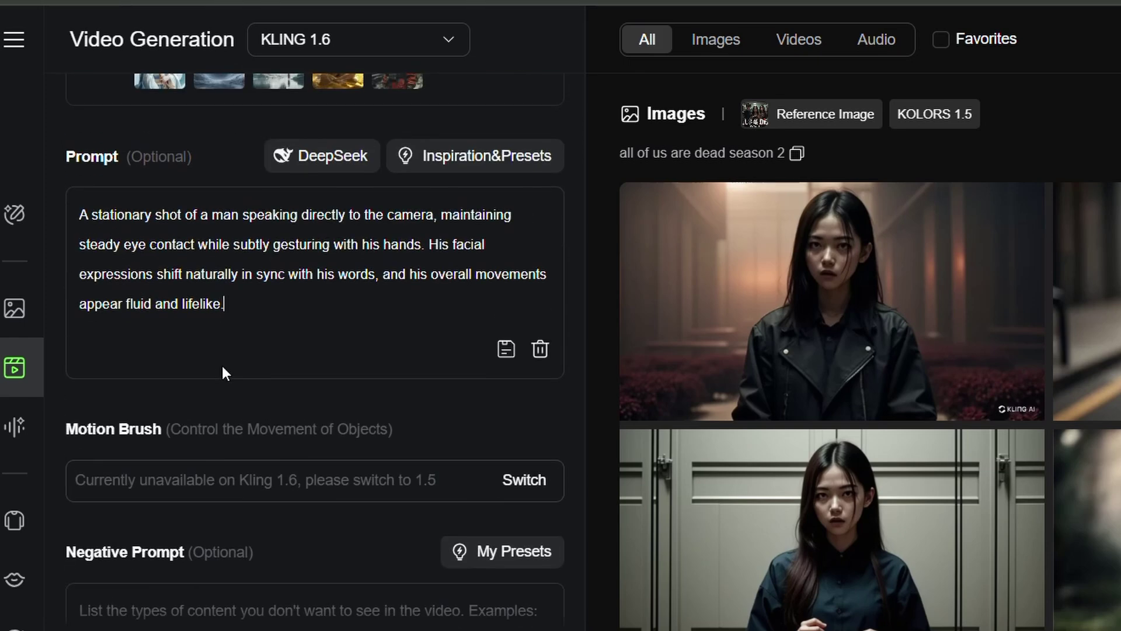
{"action": "scroll", "coordinate": [222, 366], "scroll_direction": "down", "scroll_amount": 3}
{"action": "right_click", "coordinate": [198, 444]}
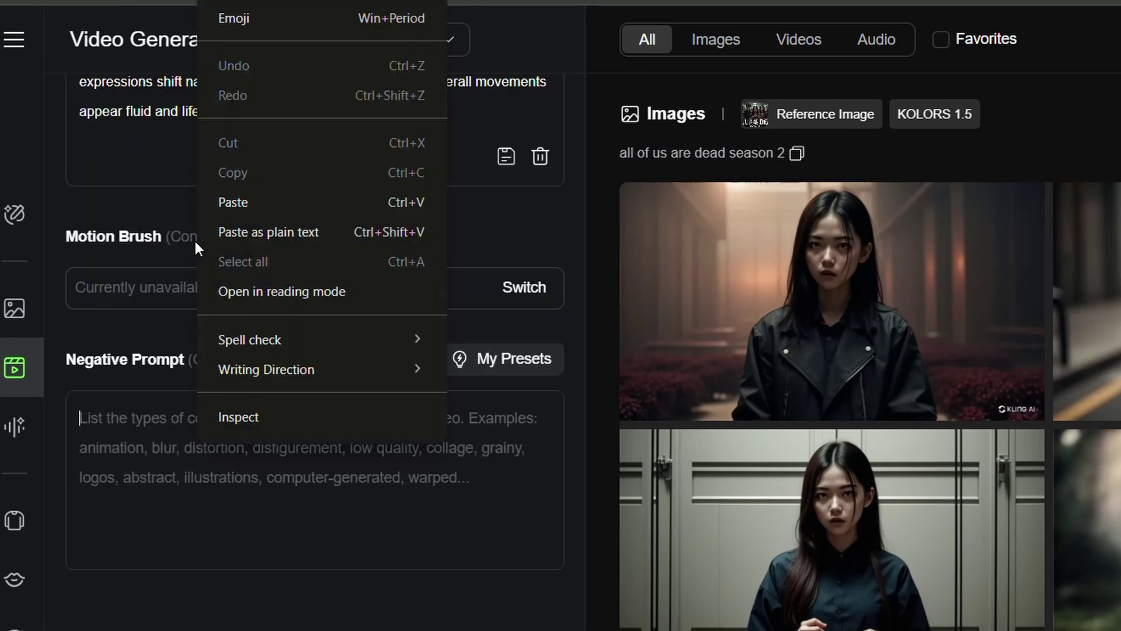
{"action": "left_click", "coordinate": [235, 203]}
{"action": "scroll", "coordinate": [233, 408], "scroll_direction": "up", "scroll_amount": 1}
{"action": "scroll", "coordinate": [232, 409], "scroll_direction": "down", "scroll_amount": 1}
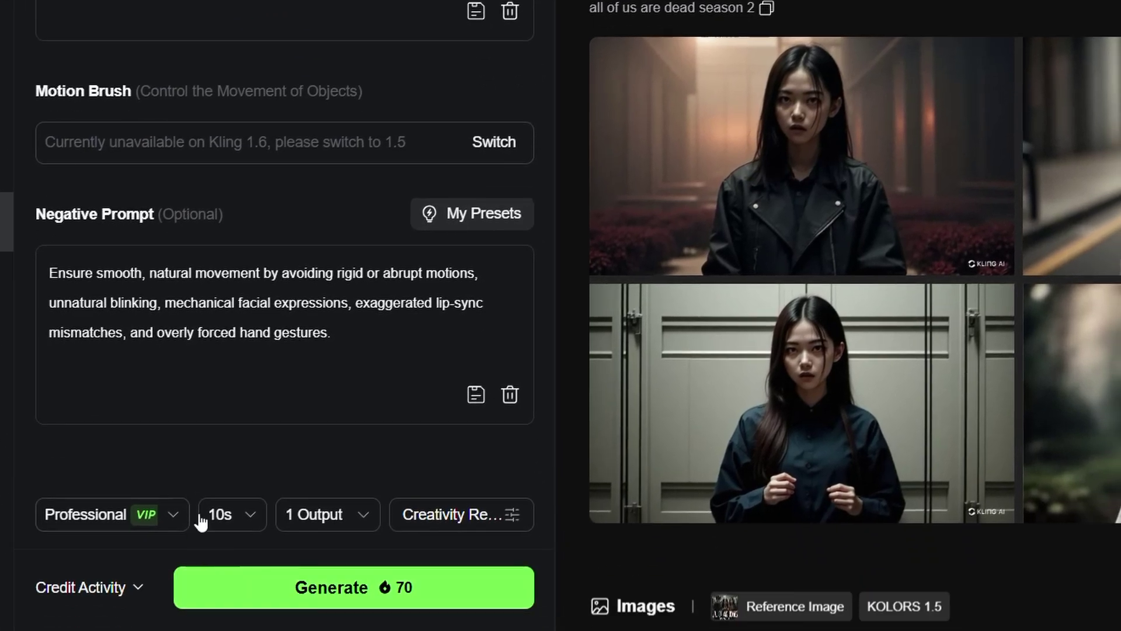
Switch to Standard mode at 40 credits and generate the 10s video.
{"action": "left_click", "coordinate": [156, 523]}
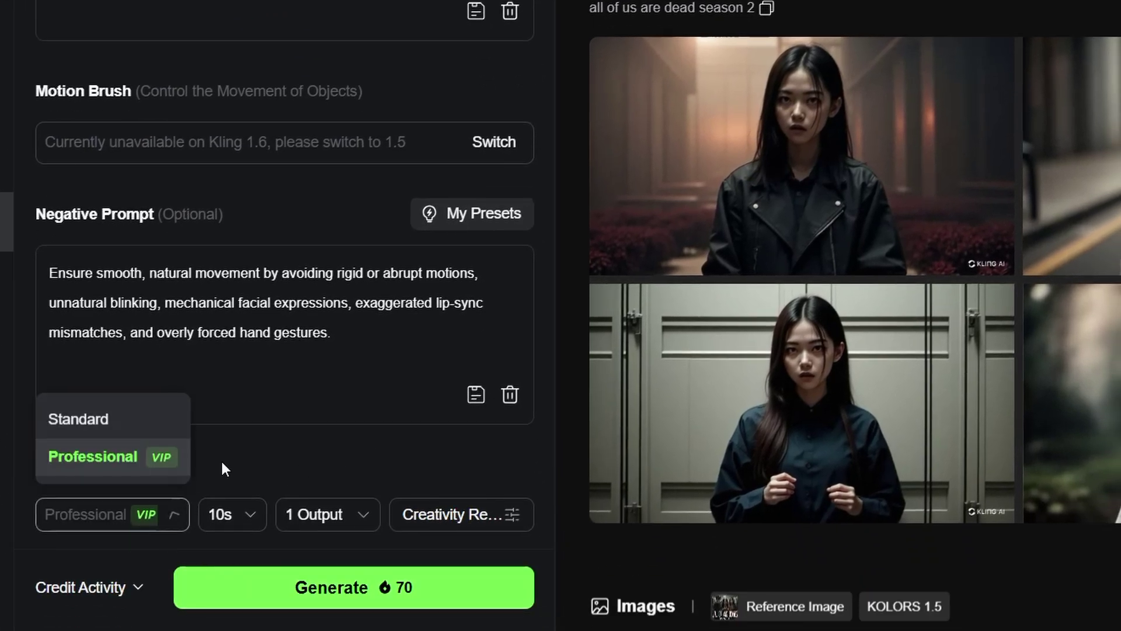
{"action": "left_click", "coordinate": [137, 426]}
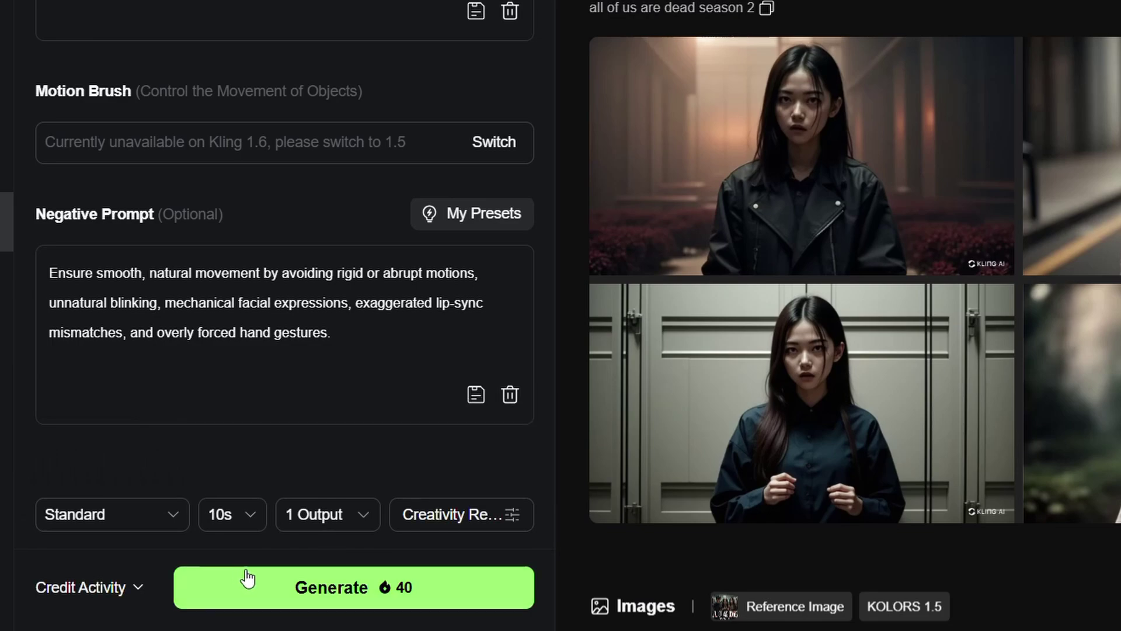
{"action": "left_click", "coordinate": [348, 586]}
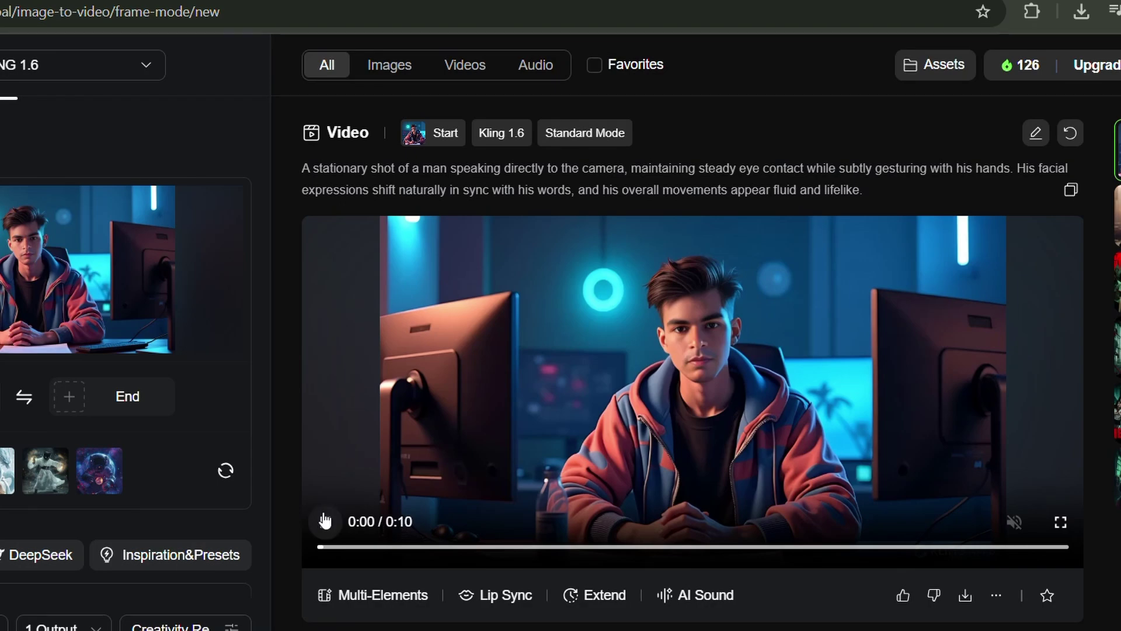
Play the finished 10-second Kling 1.6 clip in the results panel.
{"action": "left_click", "coordinate": [325, 520]}
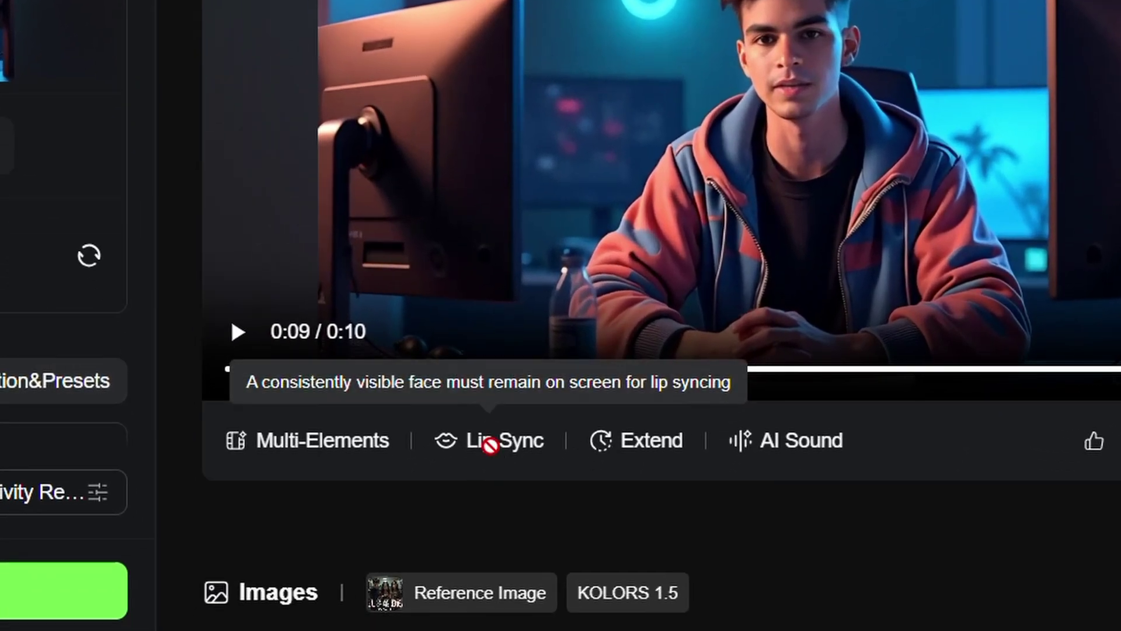
Start Lip Sync on the clip and upload the ElevenLabs voiceover MP3 as local dubbing.
{"action": "left_click", "coordinate": [489, 441]}
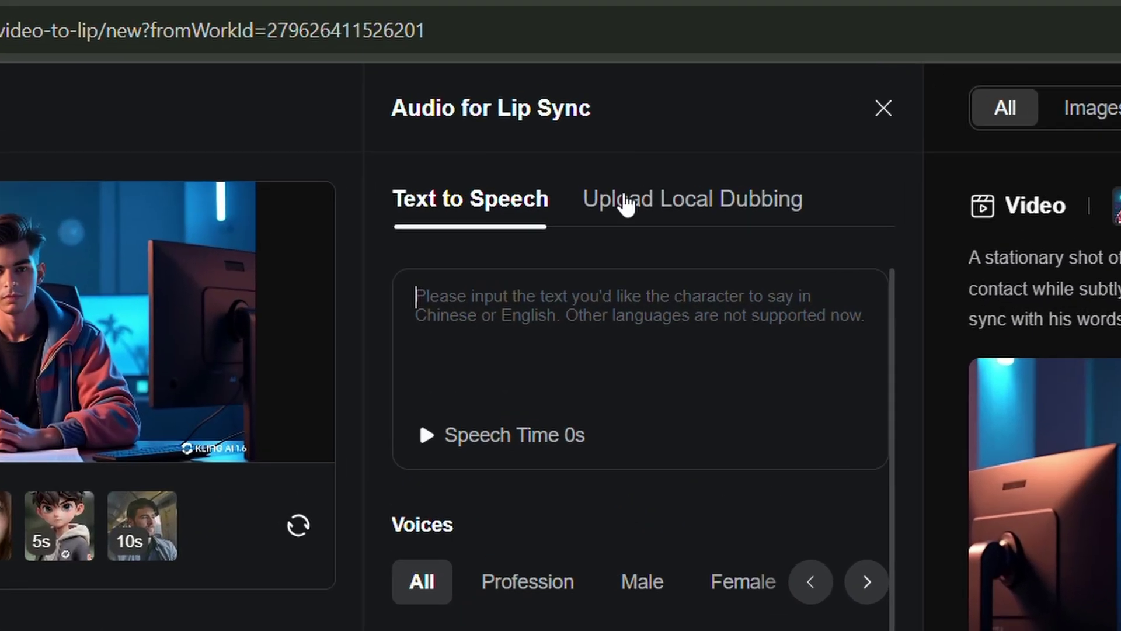
{"action": "left_click", "coordinate": [626, 202]}
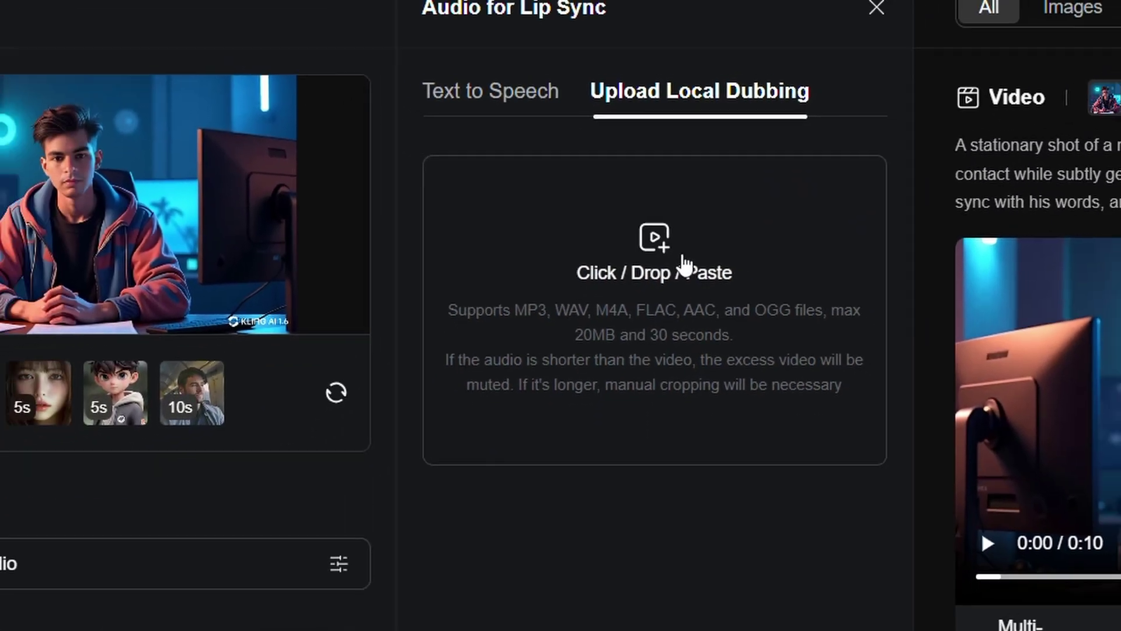
{"action": "left_click", "coordinate": [684, 265]}
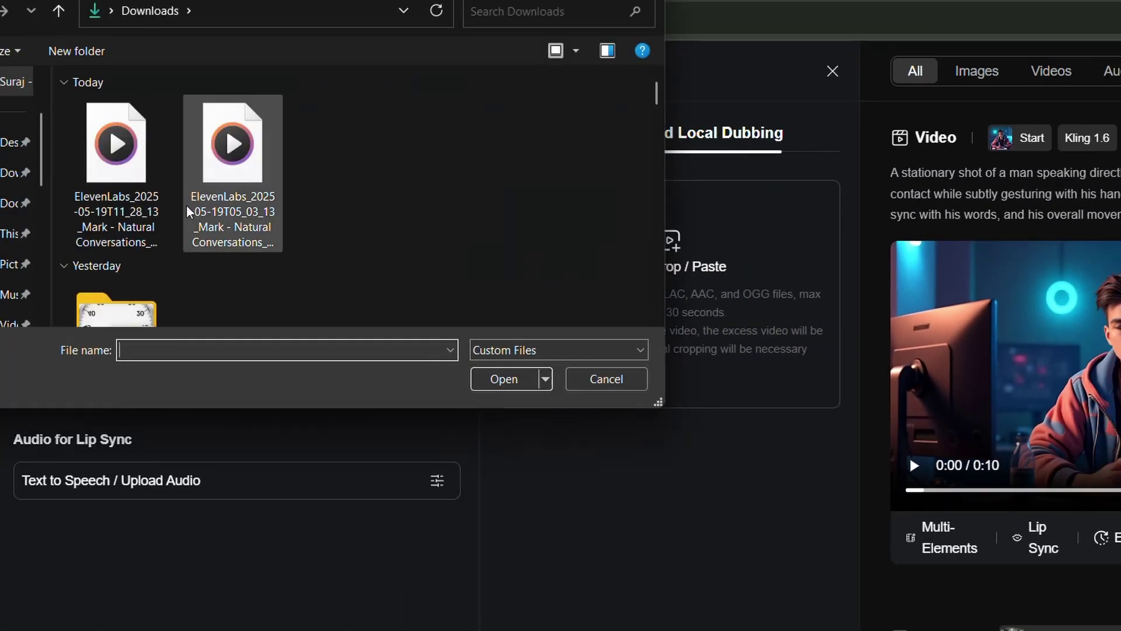
{"action": "left_click", "coordinate": [138, 197]}
{"action": "left_click", "coordinate": [504, 379]}
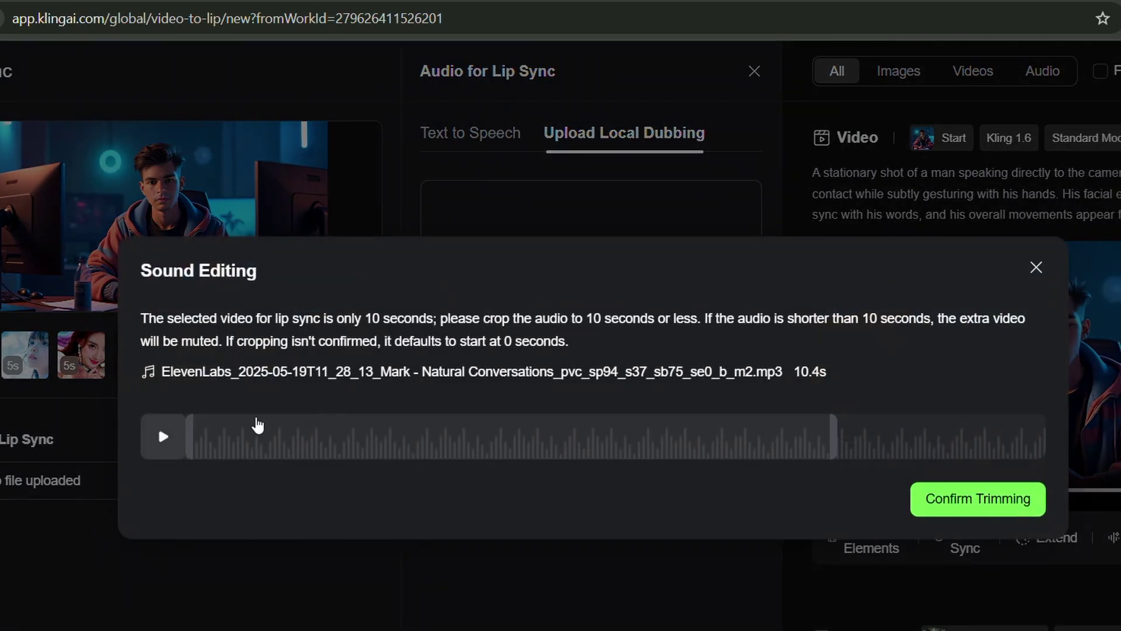
Preview the voiceover, confirm trimming it to 10 seconds, and submit the lip-sync job.
{"action": "left_click", "coordinate": [198, 445]}
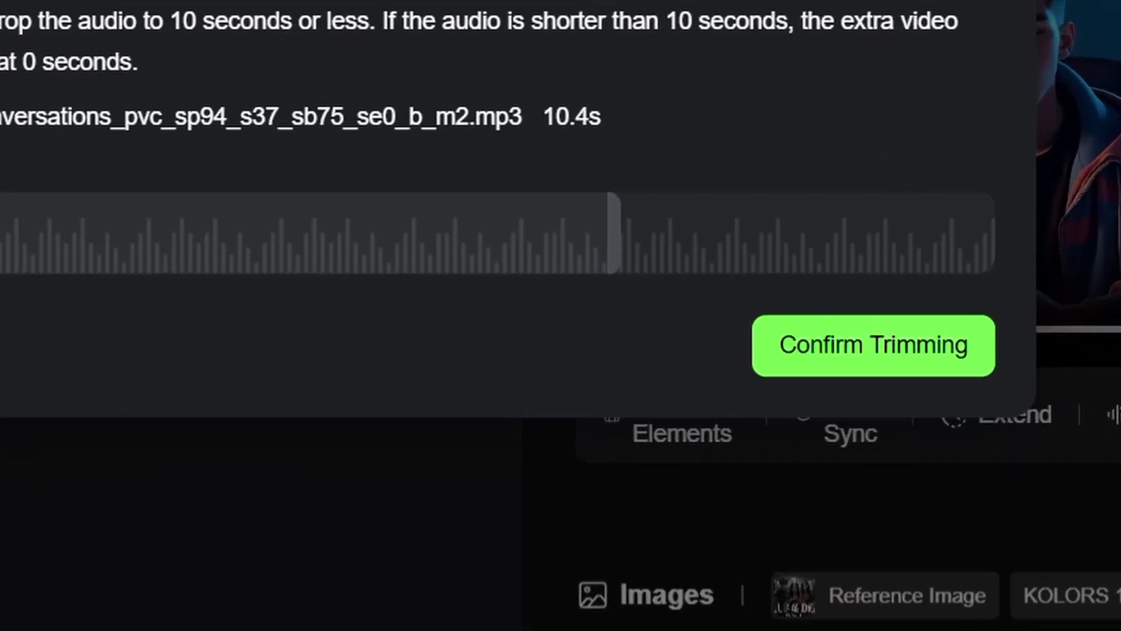
{"action": "left_click", "coordinate": [921, 498]}
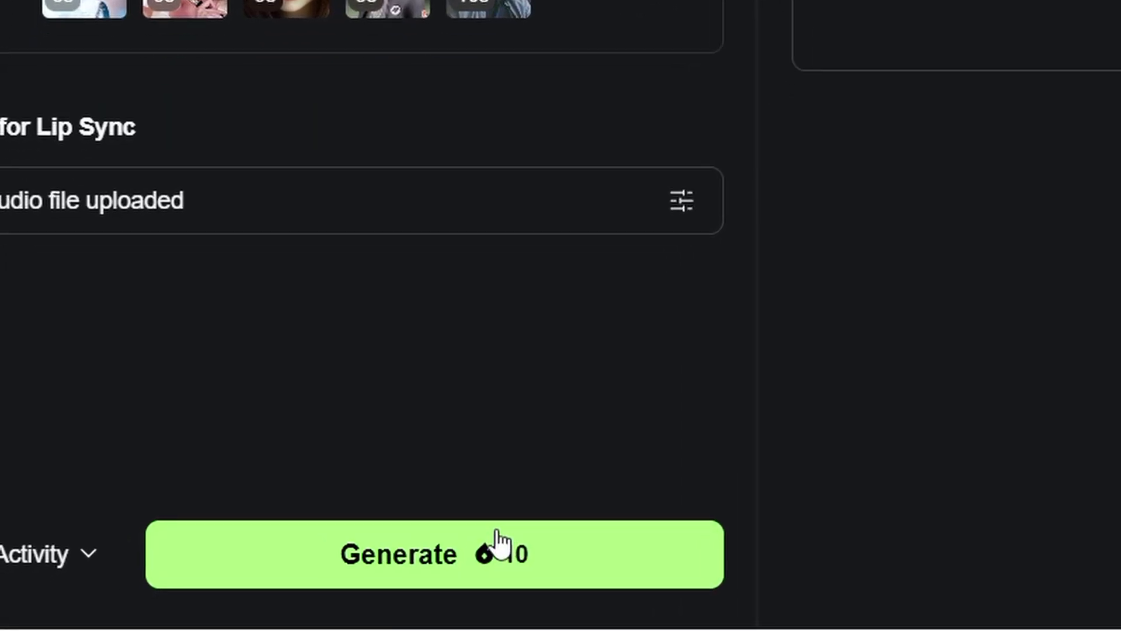
{"action": "left_click", "coordinate": [497, 543]}
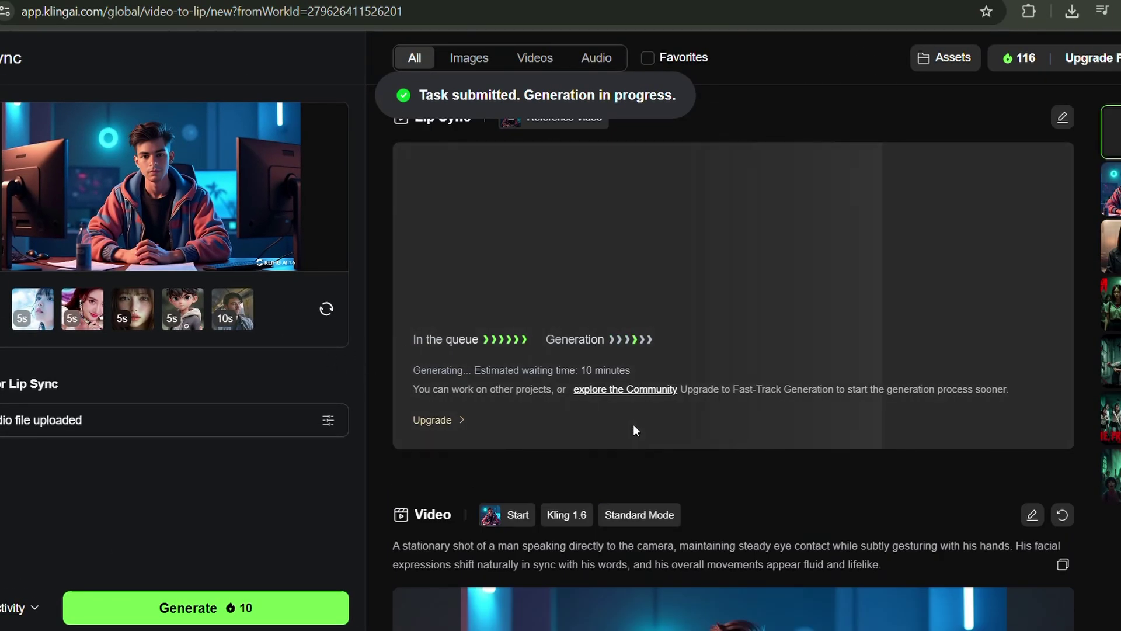
Play the lip-synced talking-man result and download it.
{"action": "mouse_move", "coordinate": [507, 117]}
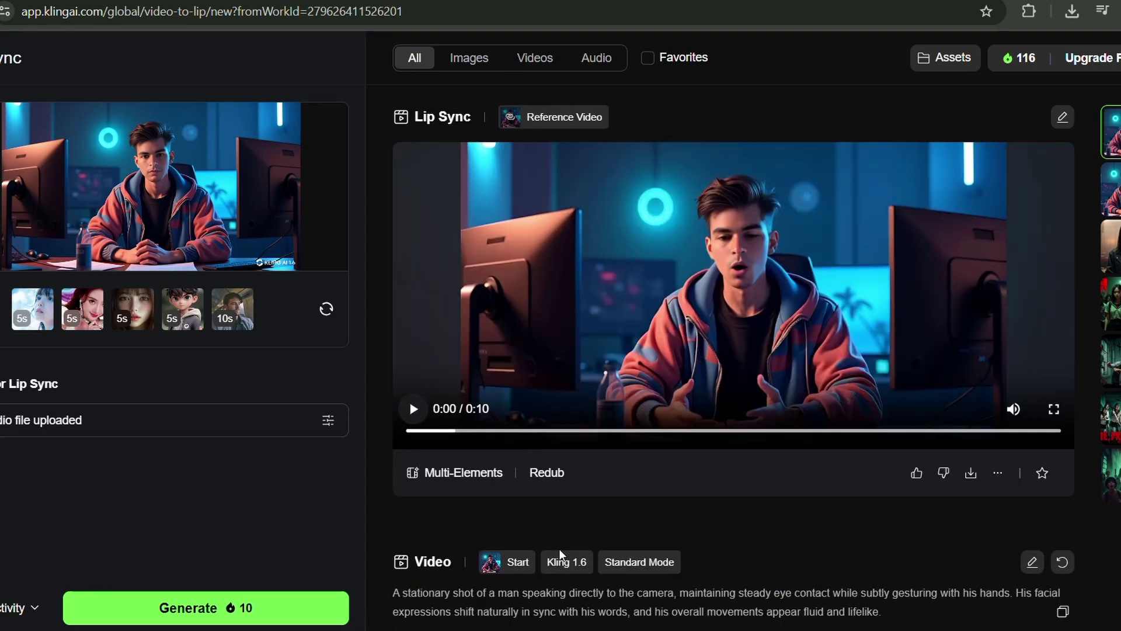
{"action": "left_click", "coordinate": [431, 412]}
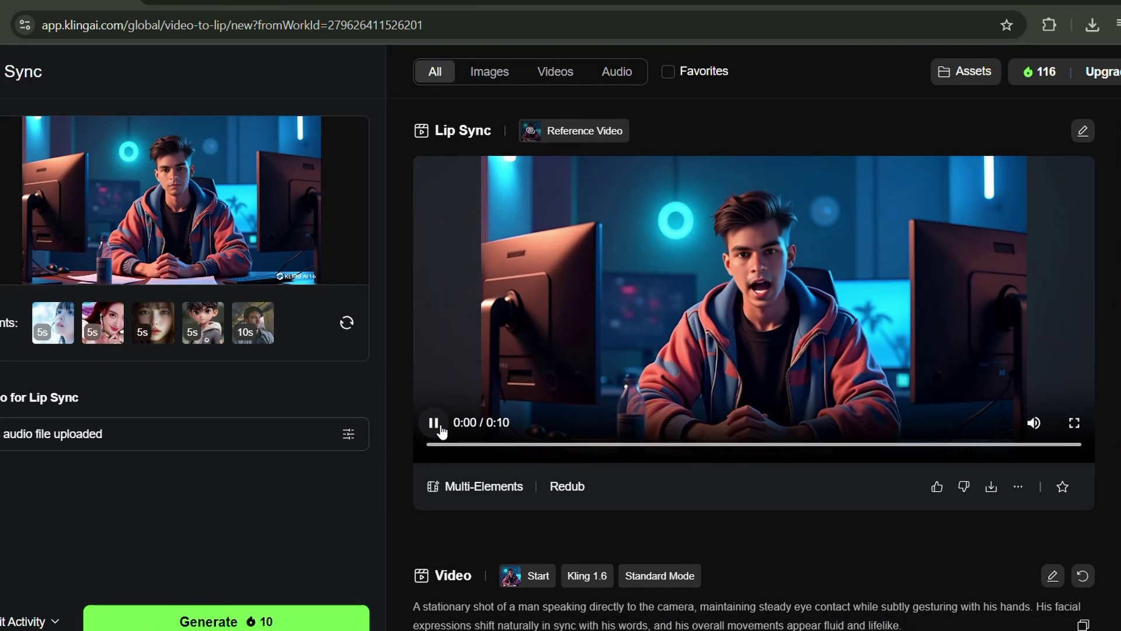
{"action": "mouse_move", "coordinate": [992, 489]}
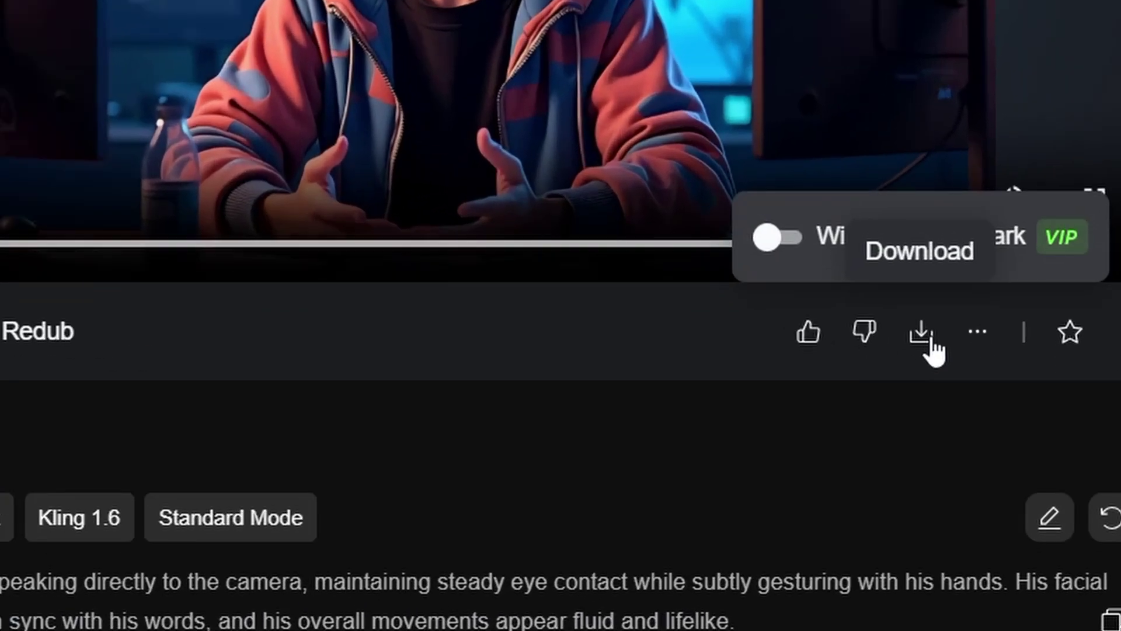
{"action": "left_click", "coordinate": [934, 350]}
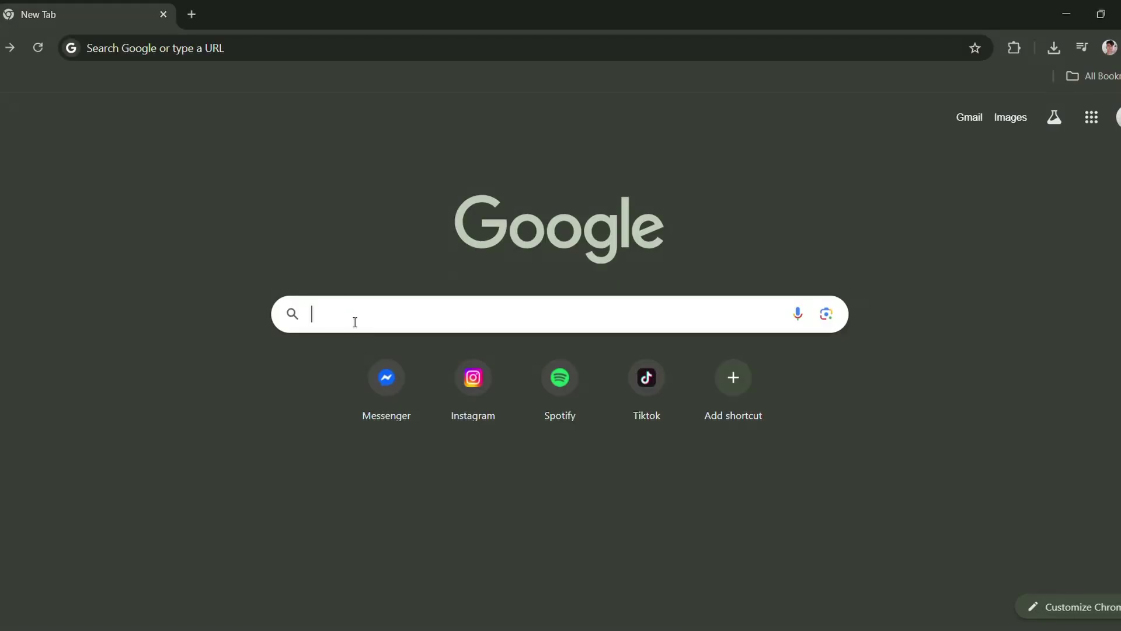
Search Google for 'ani eraser media io', open AniEraser on Media.io, and bring up login.
{"action": "type", "text": "ani eraser"}
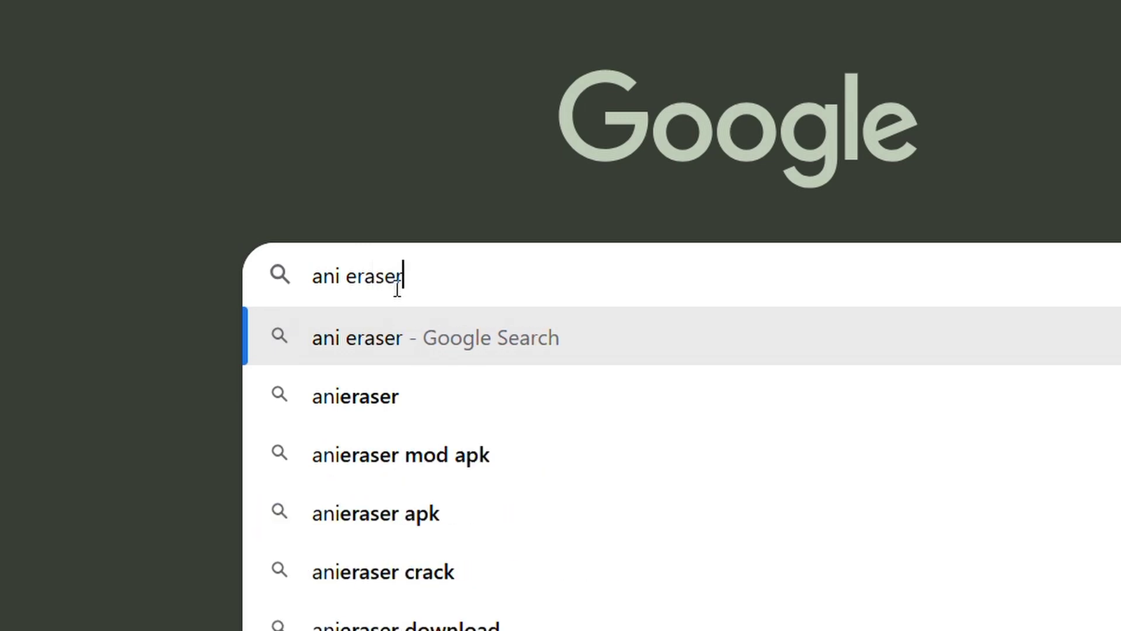
{"action": "type", "text": " media io"}
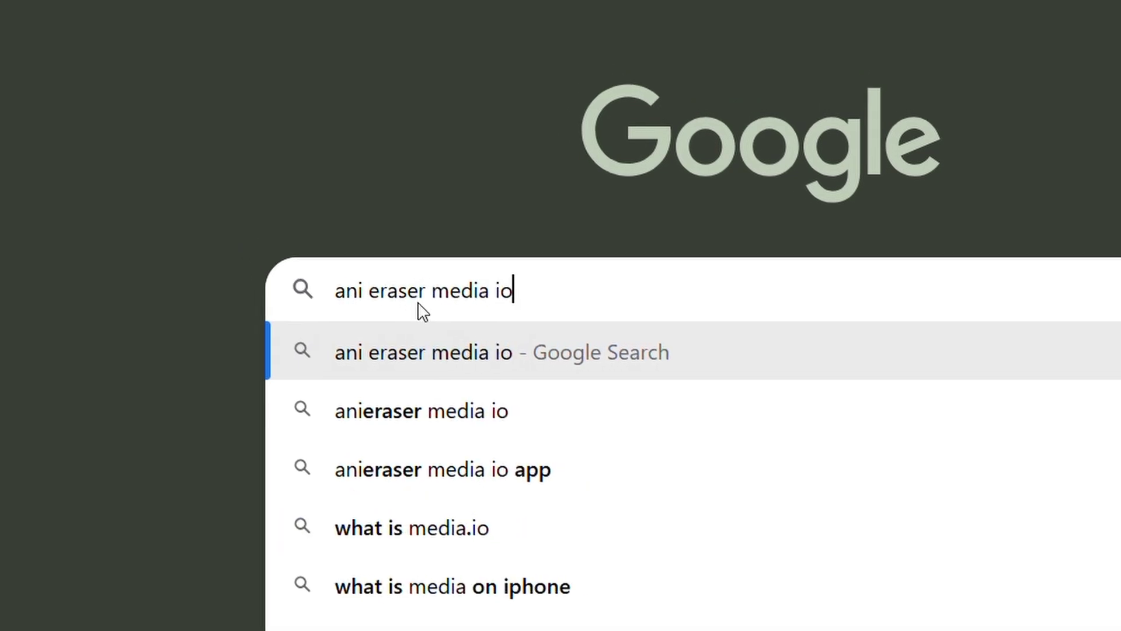
{"action": "key", "text": "Return"}
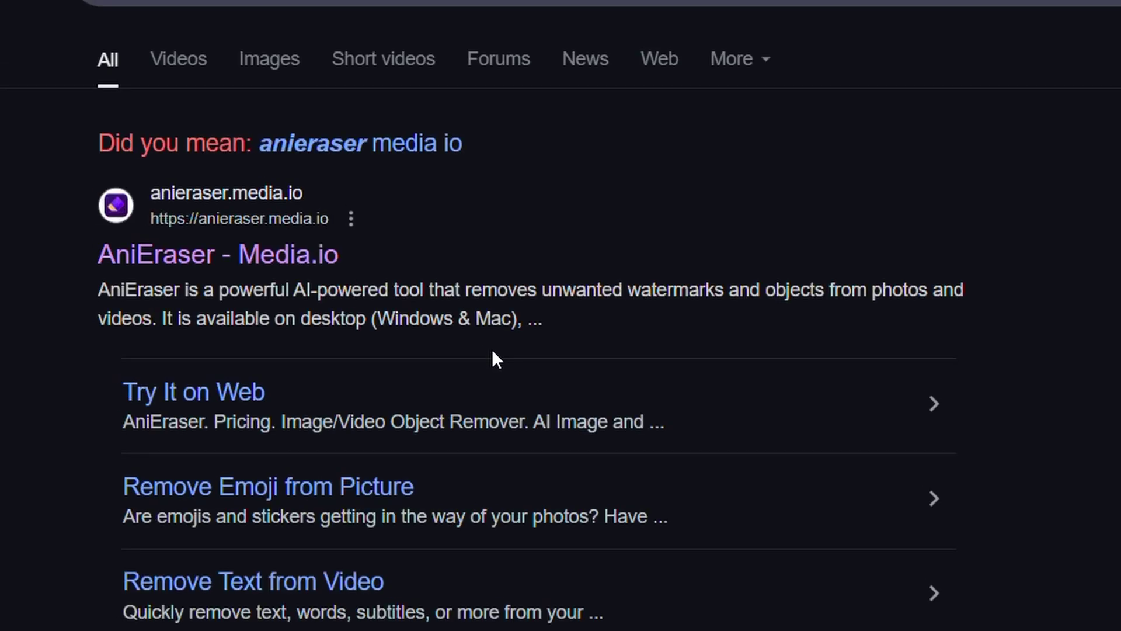
{"action": "left_click", "coordinate": [274, 260]}
{"action": "left_click", "coordinate": [806, 53]}
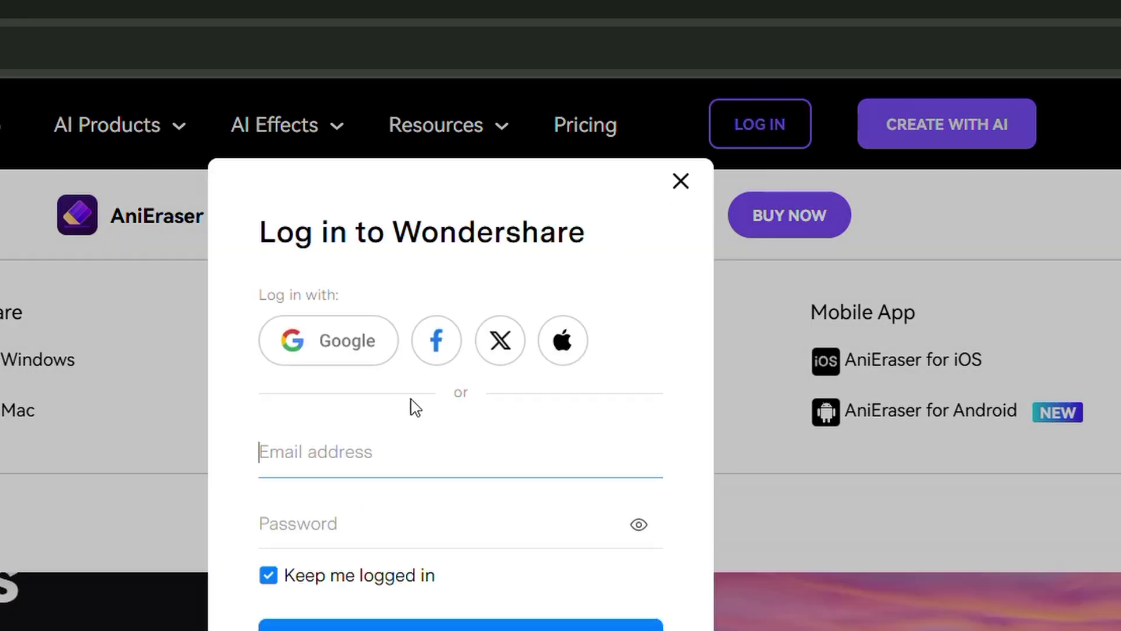
Log in with Google, set Brush Size to 14, and remove the KLING AI 1.6 watermark.
{"action": "left_click", "coordinate": [339, 366]}
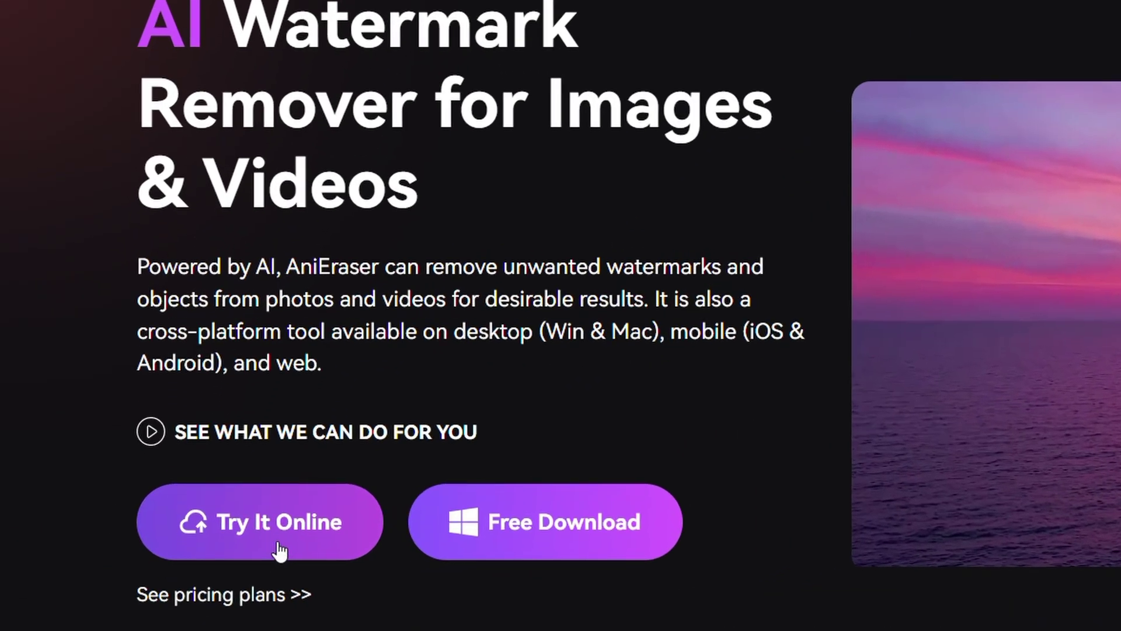
{"action": "left_click", "coordinate": [268, 530]}
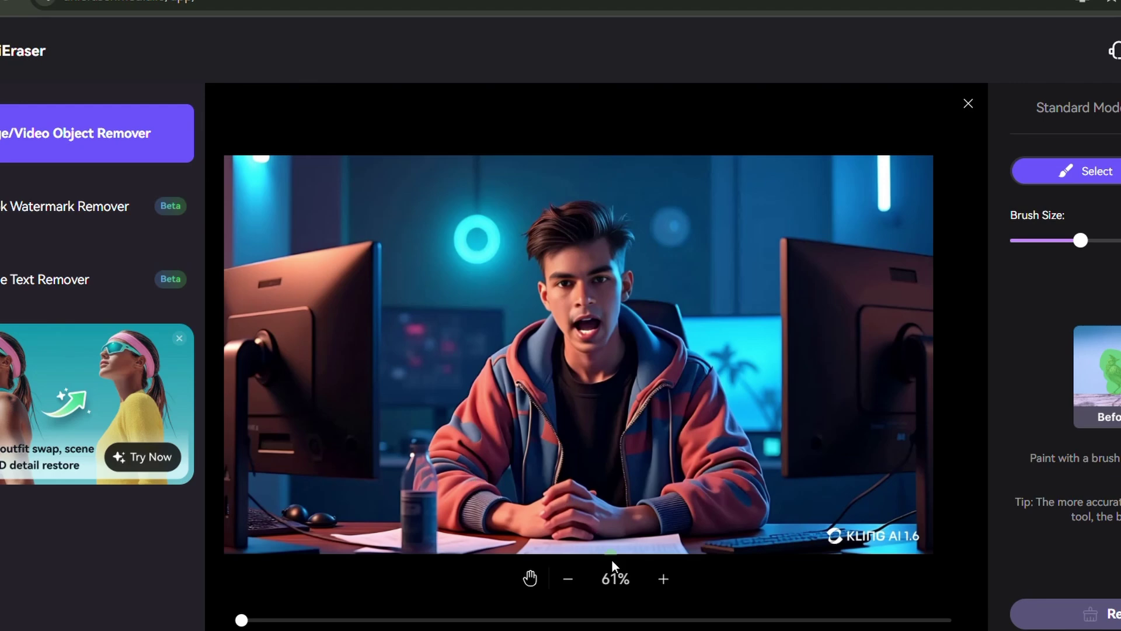
{"action": "mouse_move", "coordinate": [1081, 240]}
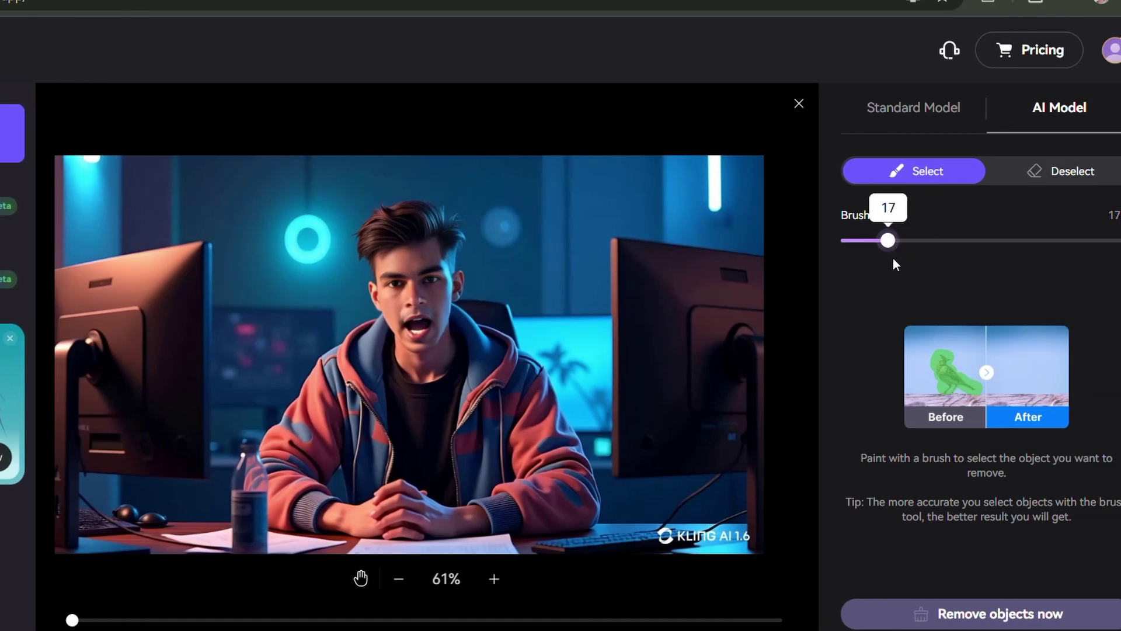
{"action": "left_click_drag", "start_coordinate": [894, 258], "coordinate": [881, 261]}
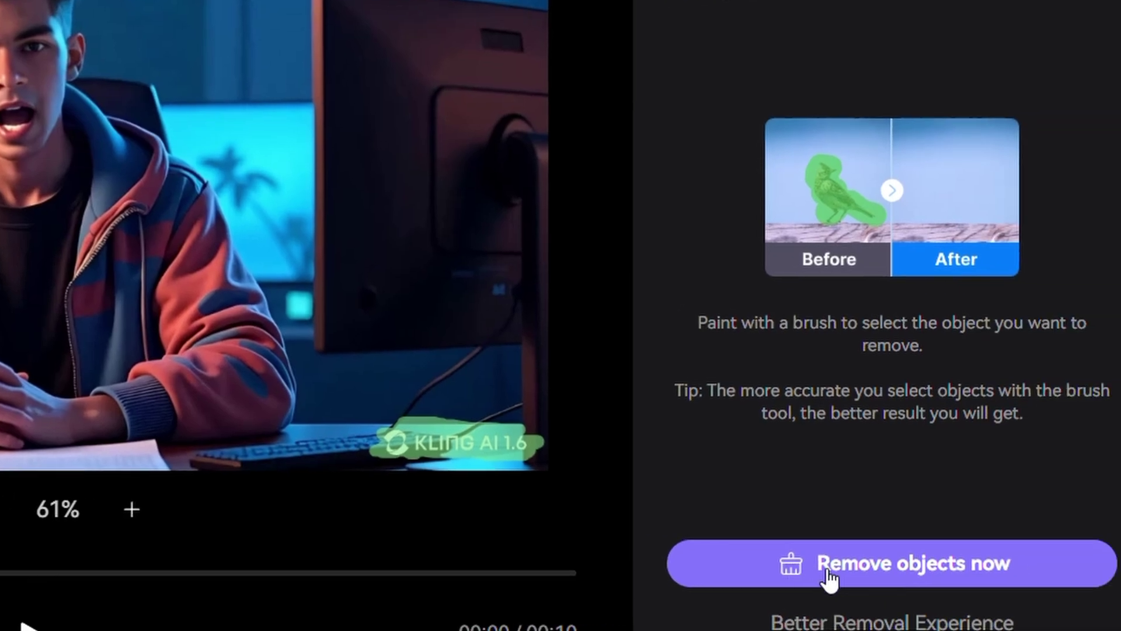
{"action": "left_click", "coordinate": [828, 570]}
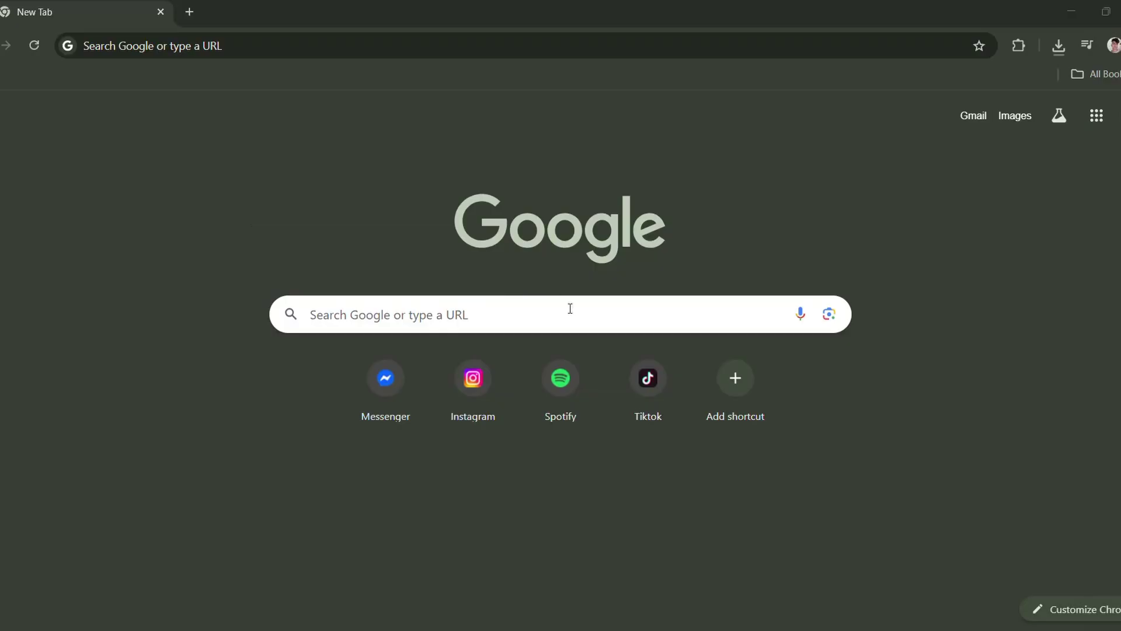
Search Google for 'hygen ai', open HeyGen, and sign up with a Google account.
{"action": "left_click", "coordinate": [443, 310]}
{"action": "type", "text": "hygen a"}
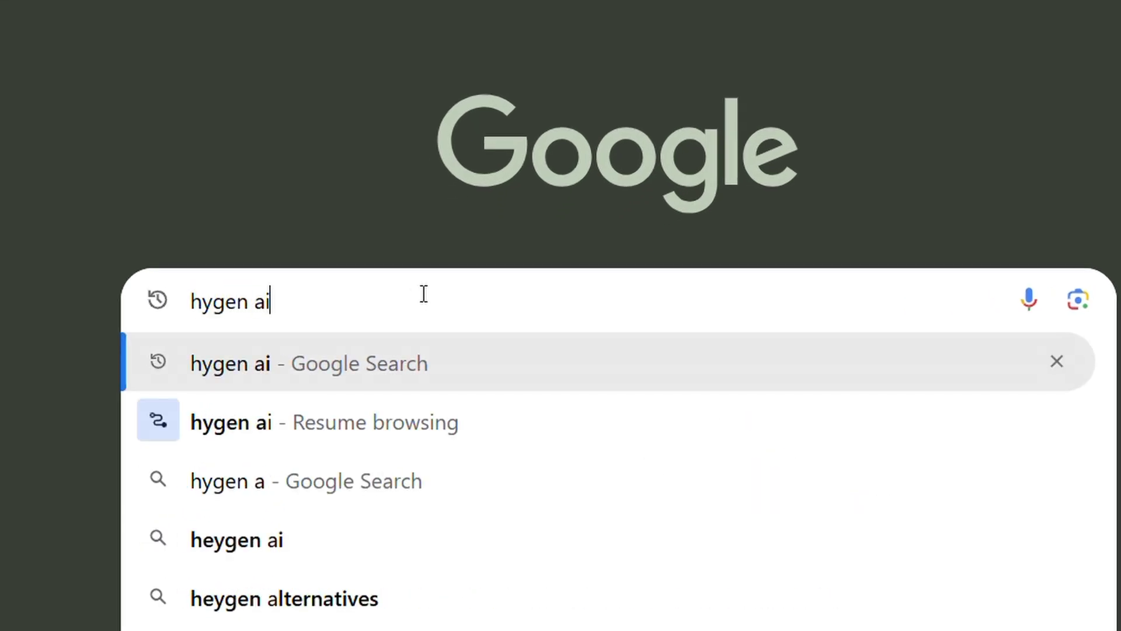
{"action": "type", "text": "i"}
{"action": "key", "text": "Return"}
{"action": "left_click", "coordinate": [330, 444]}
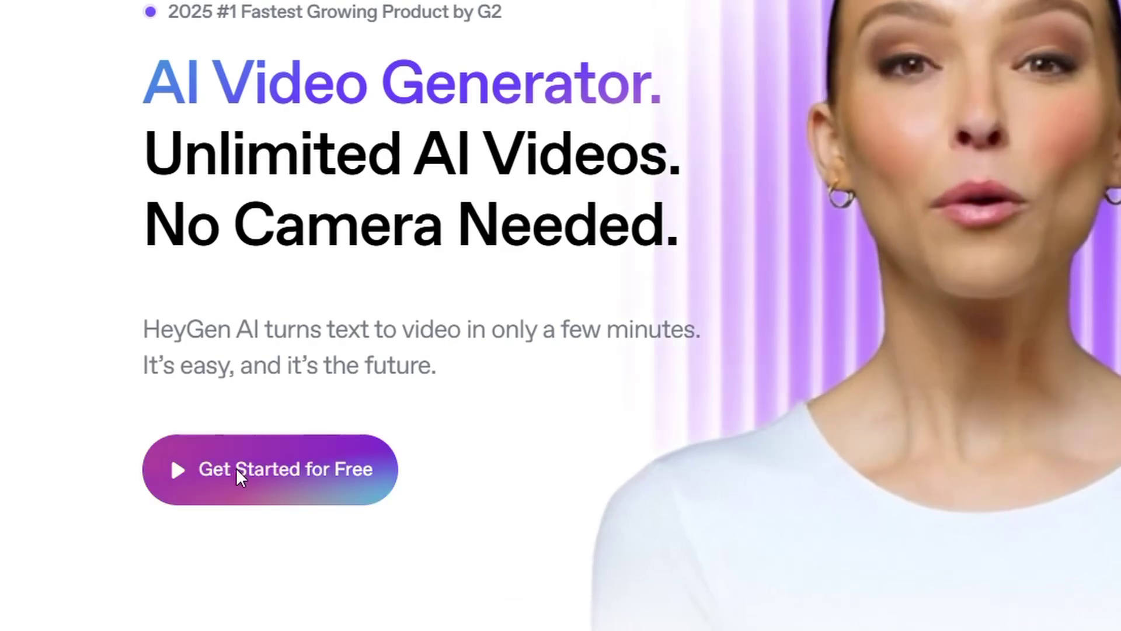
{"action": "left_click", "coordinate": [241, 490]}
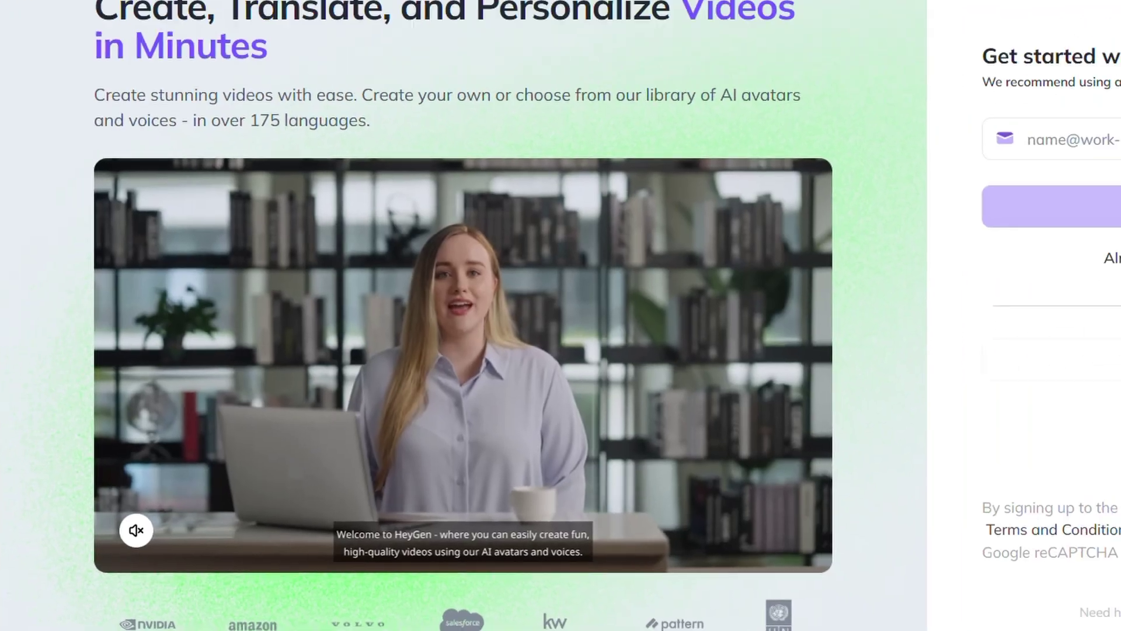
{"action": "left_click", "coordinate": [769, 441]}
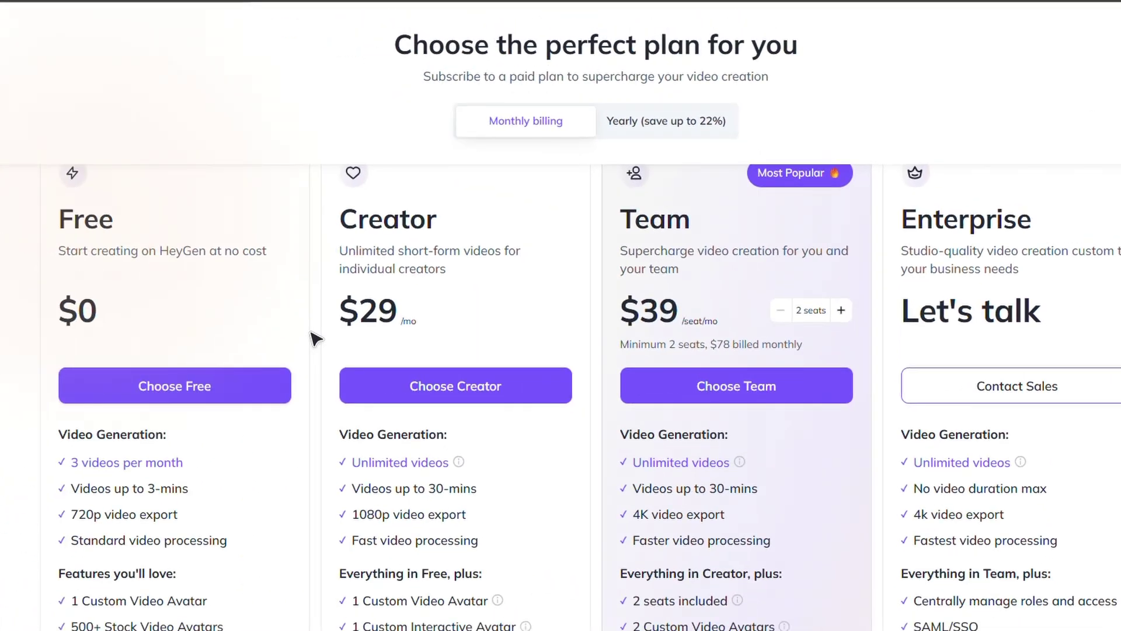
Answer onboarding with Personal, Content Creator, and 'Clips or highlights from existing content', then submit.
{"action": "scroll", "coordinate": [315, 337], "scroll_direction": "down", "scroll_amount": 3}
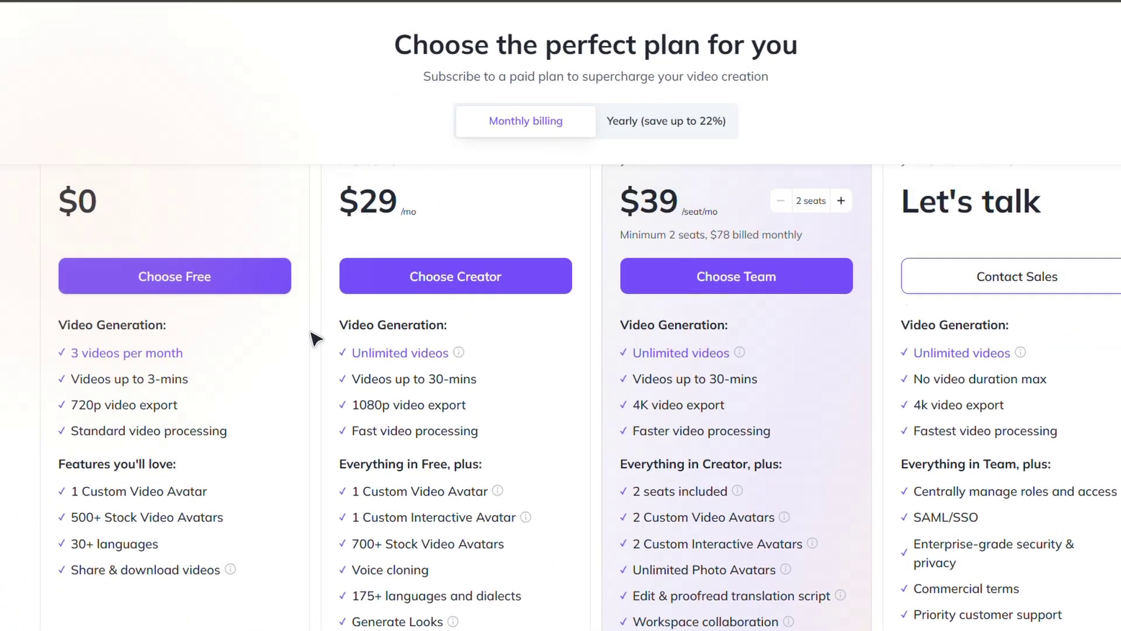
{"action": "scroll", "coordinate": [315, 337], "scroll_direction": "up", "scroll_amount": 3}
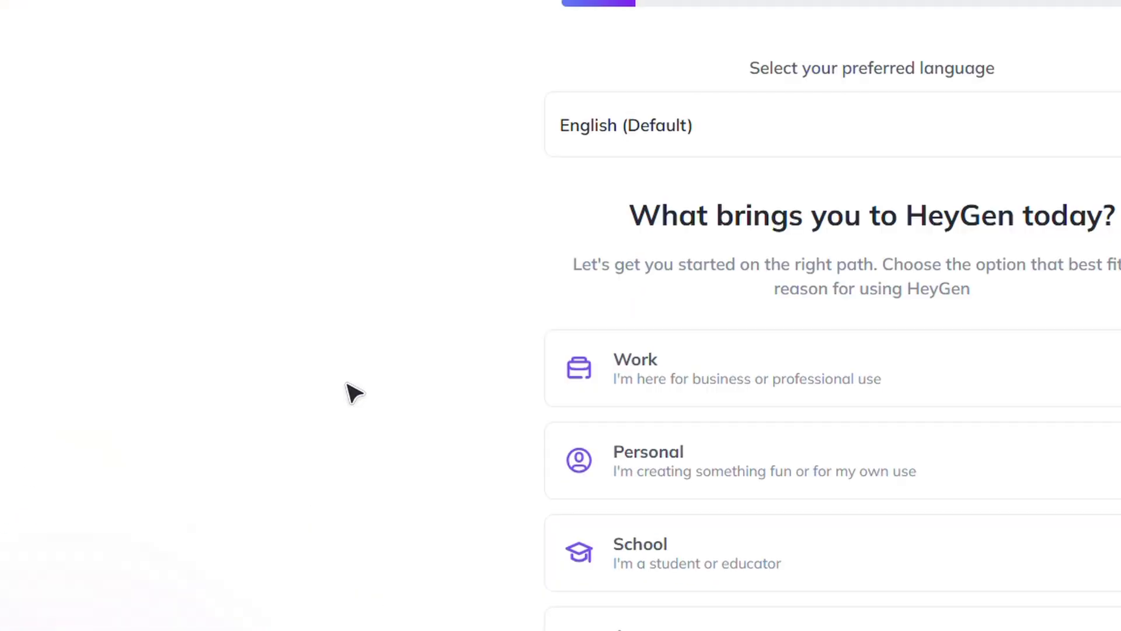
{"action": "left_click", "coordinate": [632, 428]}
{"action": "left_click", "coordinate": [395, 393]}
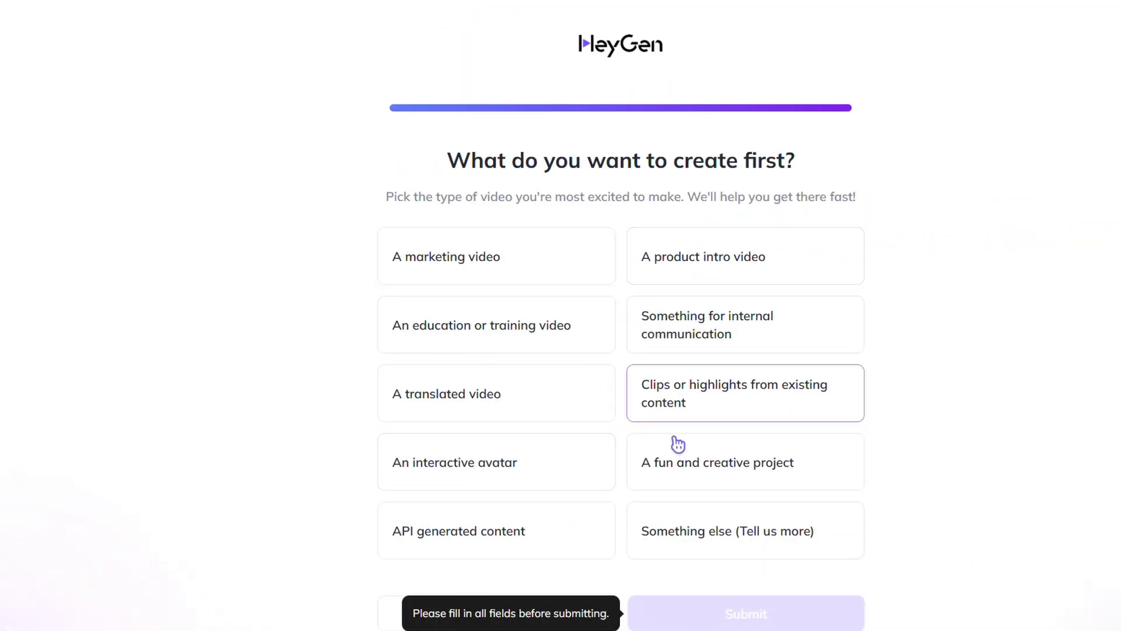
{"action": "left_click", "coordinate": [677, 408]}
{"action": "left_click", "coordinate": [783, 611]}
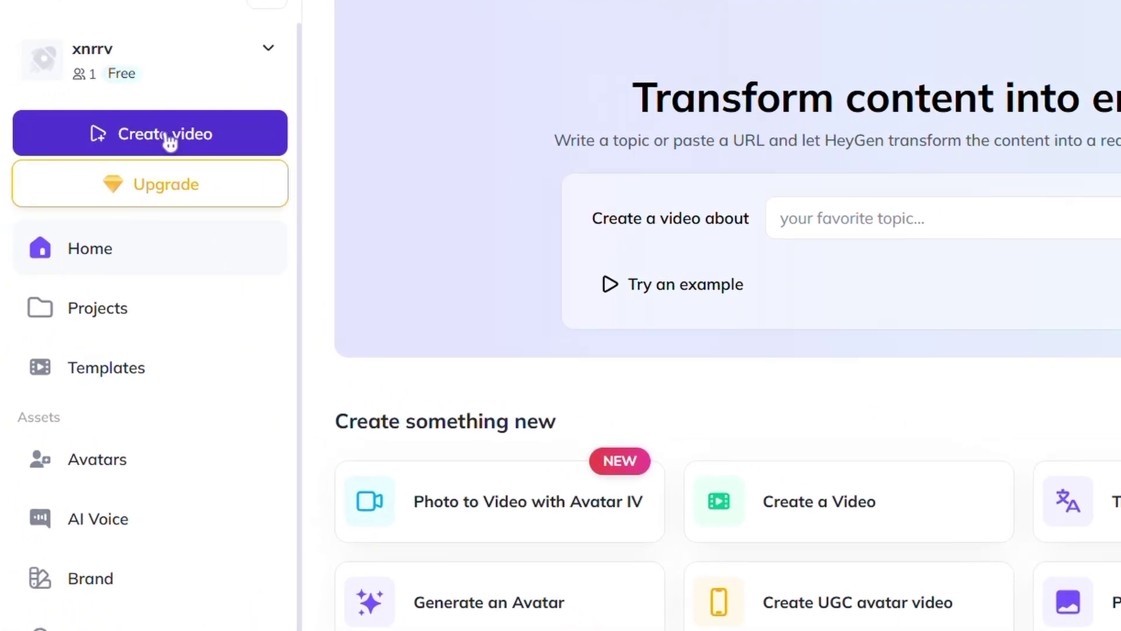
Create a landscape video and replace avatar Annie via the Create Avatar option.
{"action": "left_click", "coordinate": [169, 137]}
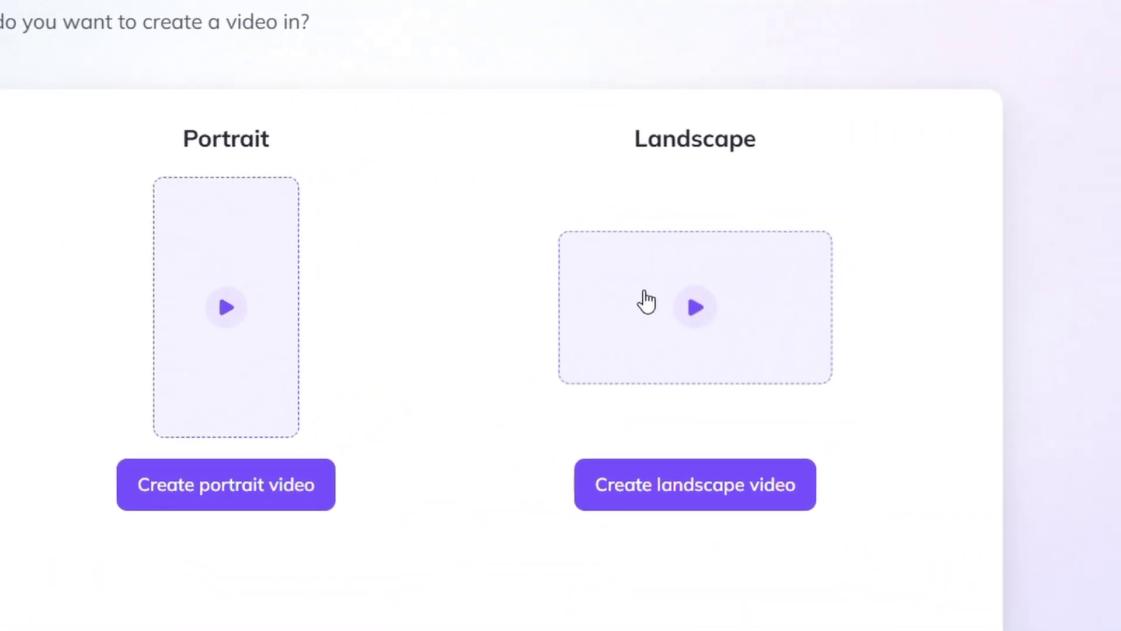
{"action": "left_click", "coordinate": [828, 274]}
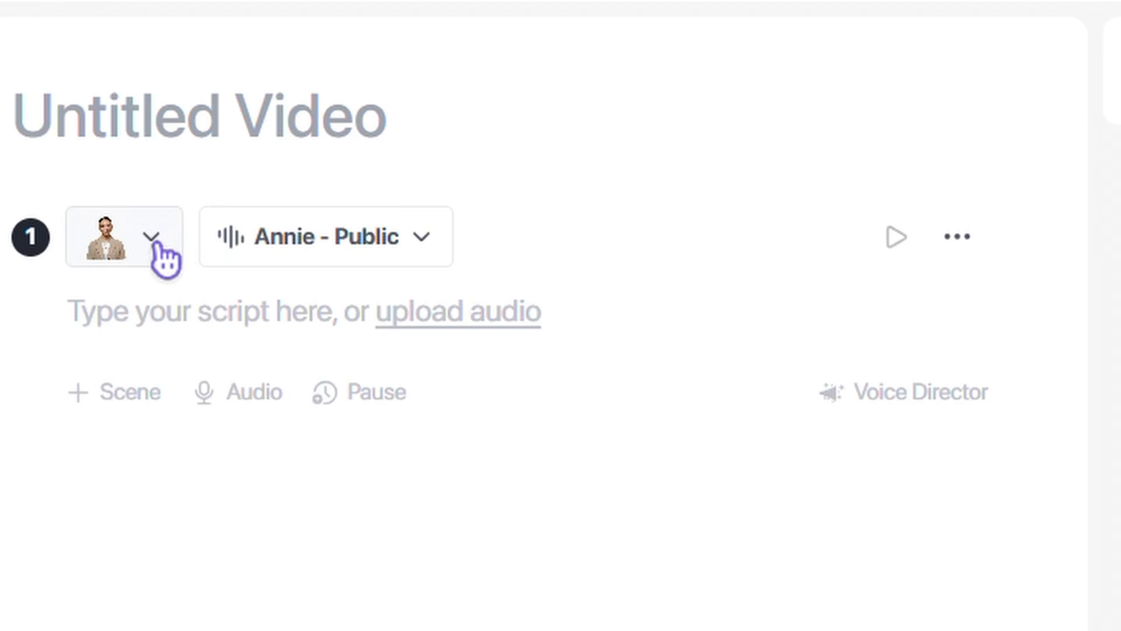
{"action": "left_click", "coordinate": [159, 248]}
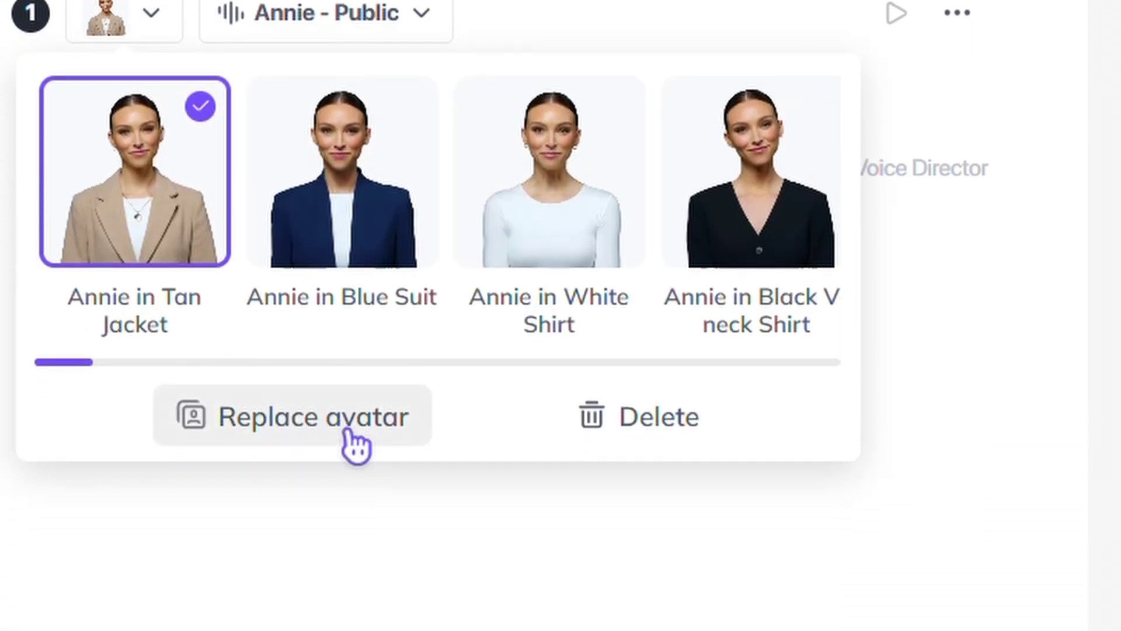
{"action": "left_click", "coordinate": [356, 447]}
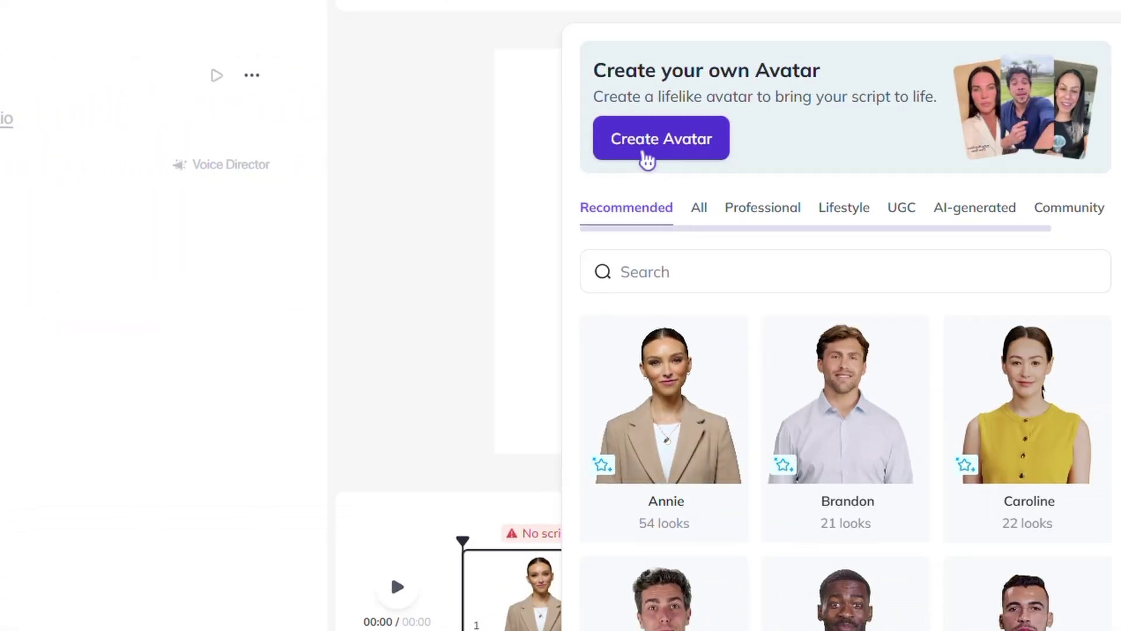
{"action": "left_click", "coordinate": [647, 160]}
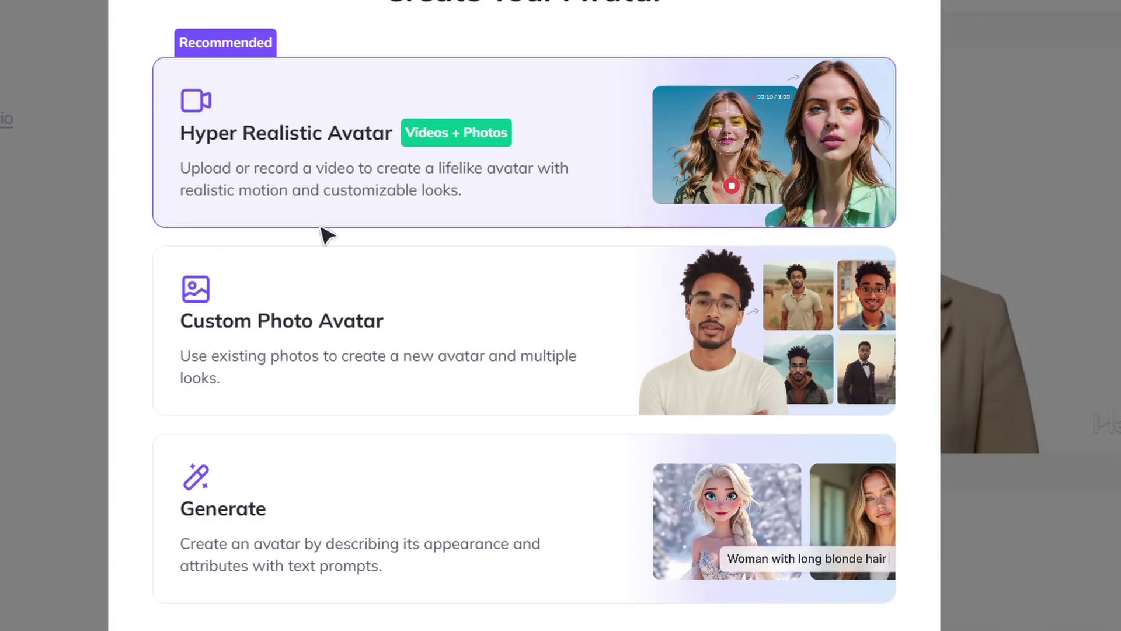
Choose Custom Photo Avatar and upload the gaming-desk man's photo.
{"action": "left_click", "coordinate": [341, 345]}
{"action": "left_click", "coordinate": [521, 130]}
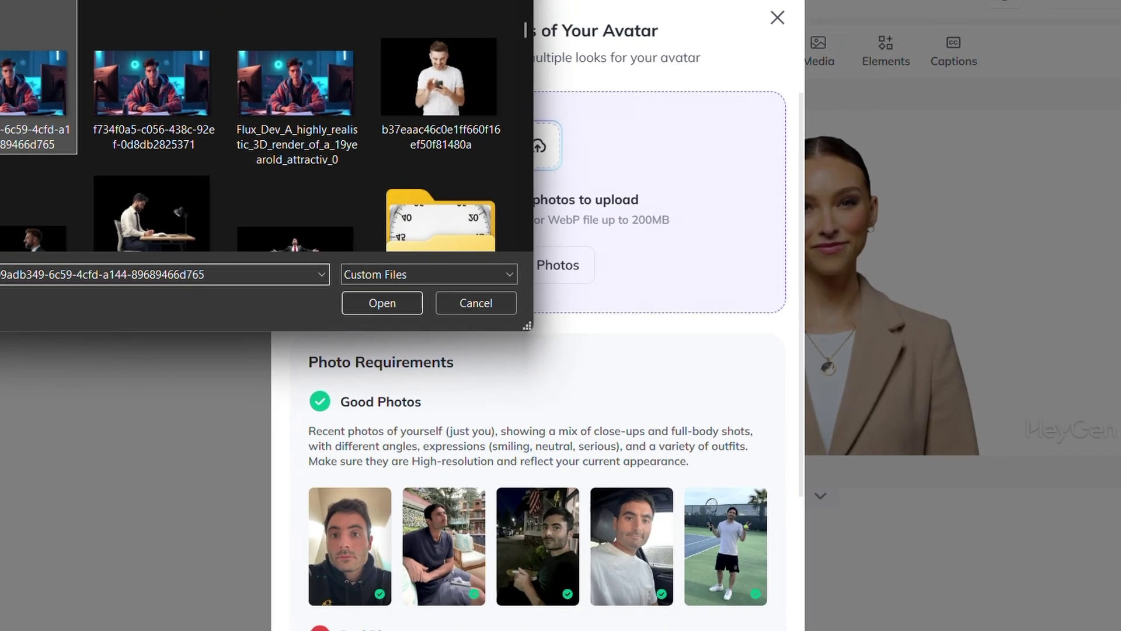
{"action": "key", "text": "Return"}
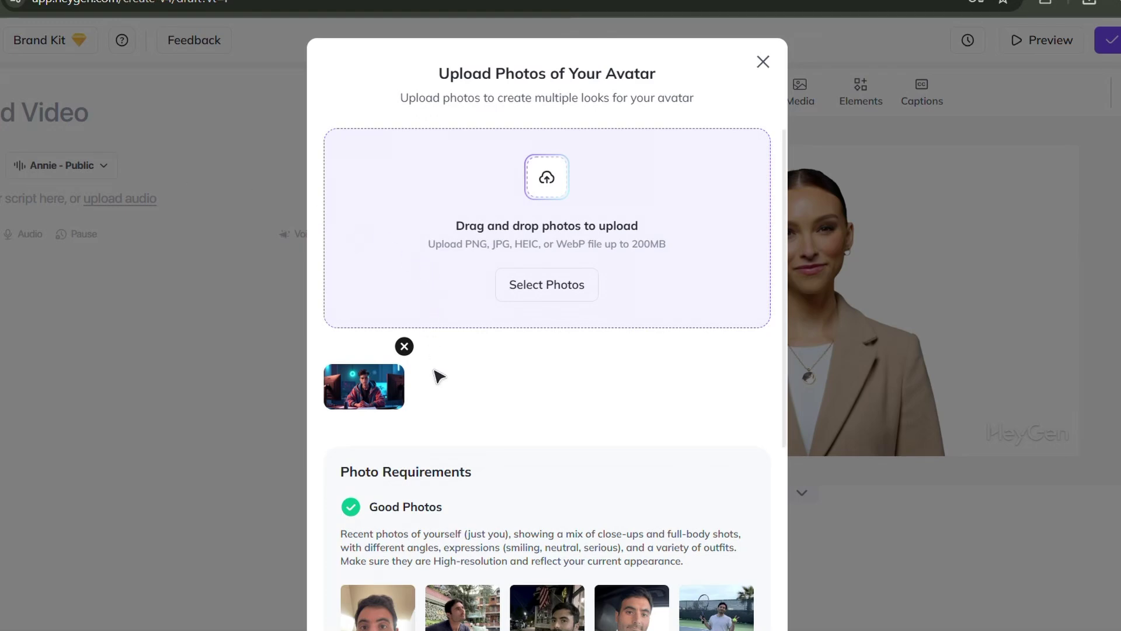
{"action": "scroll", "coordinate": [439, 403], "scroll_direction": "down", "scroll_amount": 7}
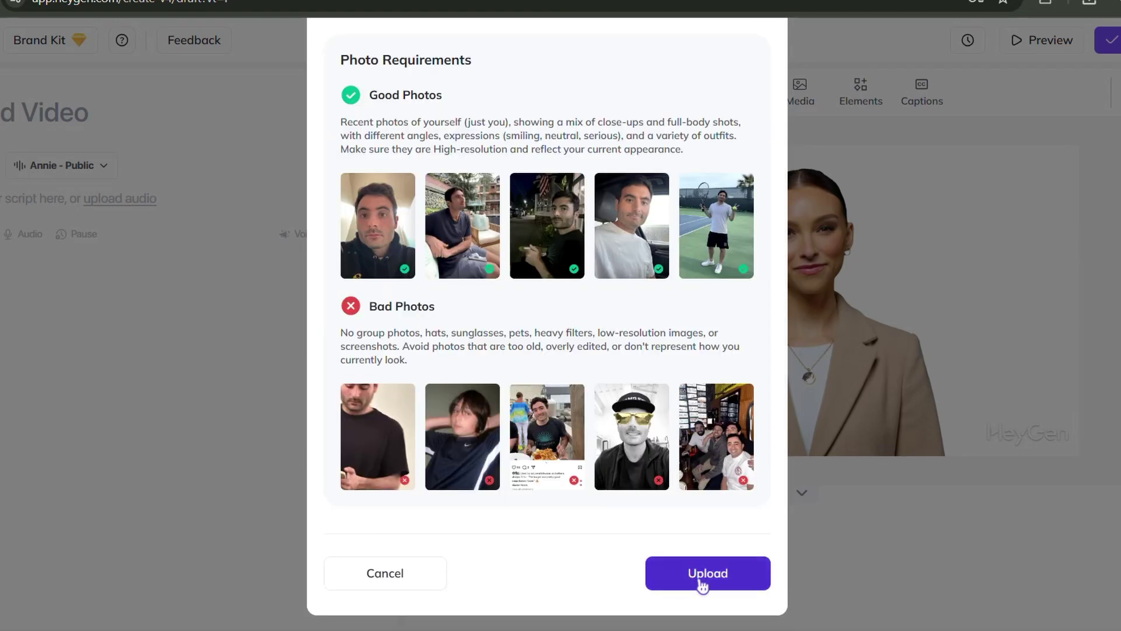
{"action": "scroll", "coordinate": [581, 503], "scroll_direction": "up", "scroll_amount": 5}
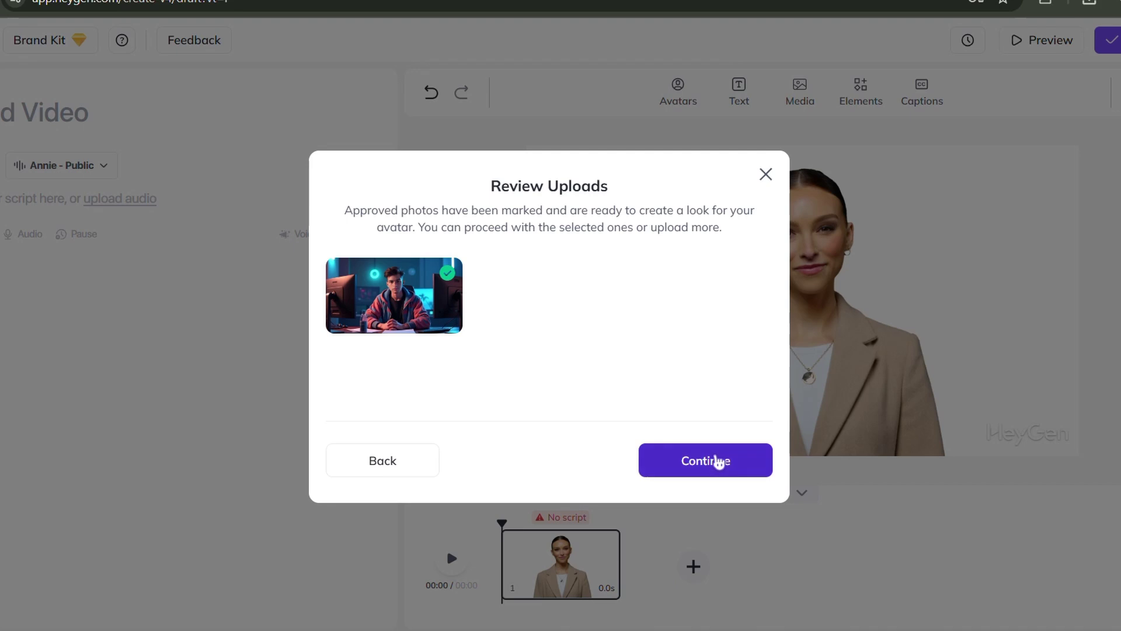
{"action": "left_click", "coordinate": [717, 460]}
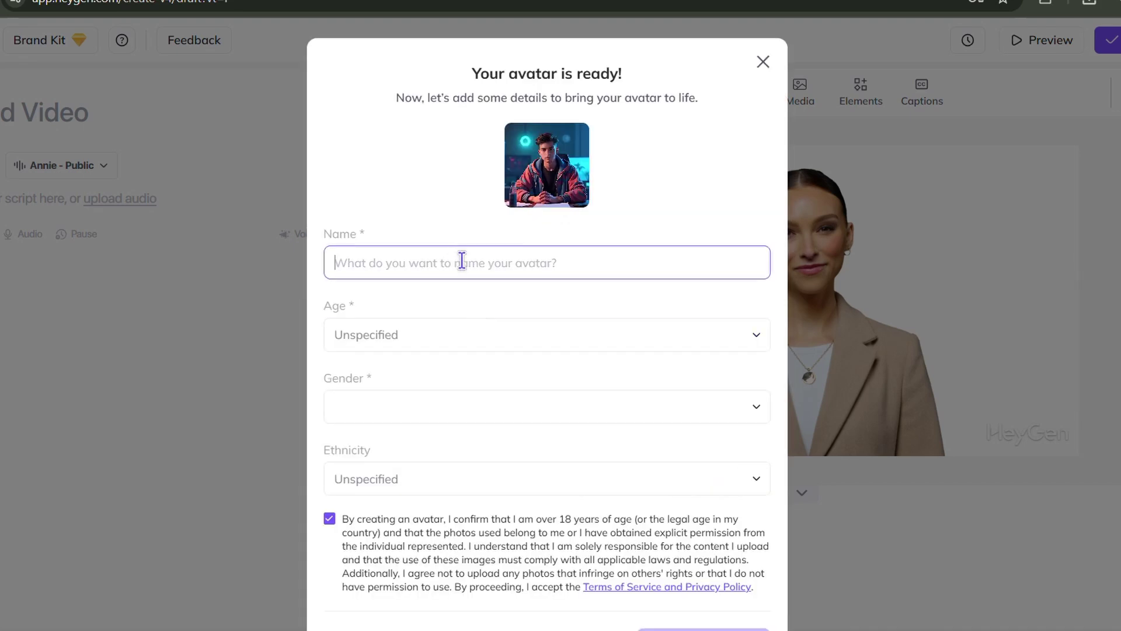
Tag the avatar Young Adult, Man, Asian American, and skip adding a voice.
{"action": "left_click", "coordinate": [415, 343]}
{"action": "left_click", "coordinate": [388, 374]}
{"action": "left_click", "coordinate": [404, 408]}
{"action": "left_click", "coordinate": [374, 450]}
{"action": "left_click", "coordinate": [382, 479]}
{"action": "left_click", "coordinate": [365, 195]}
{"action": "scroll", "coordinate": [533, 462], "scroll_direction": "down", "scroll_amount": 1}
{"action": "scroll", "coordinate": [533, 461], "scroll_direction": "down", "scroll_amount": 1}
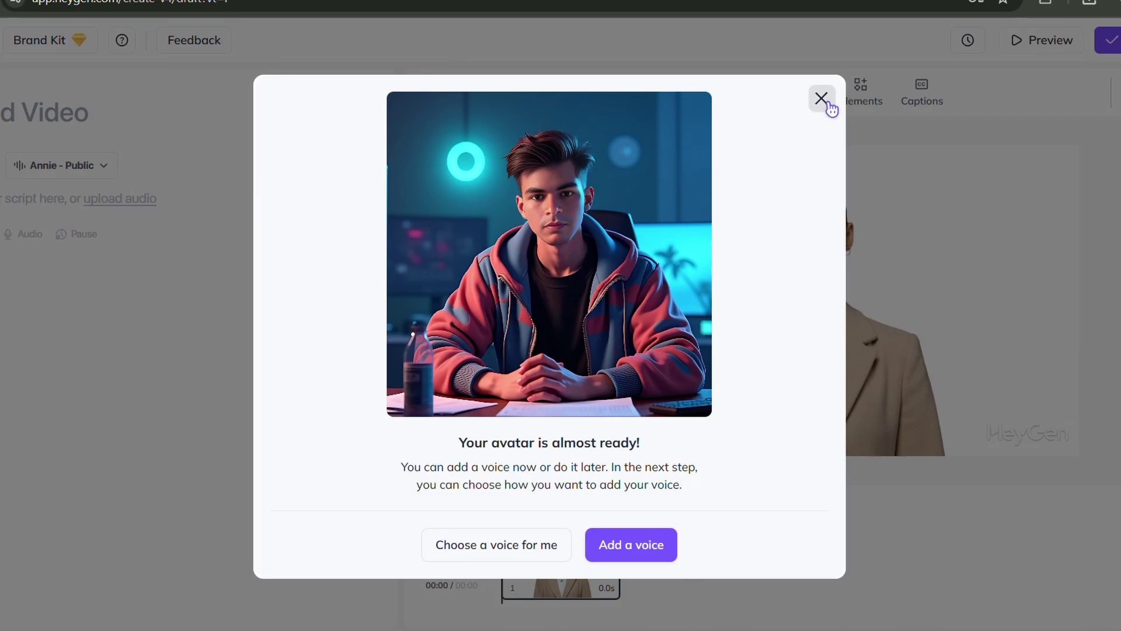
{"action": "left_click", "coordinate": [827, 103]}
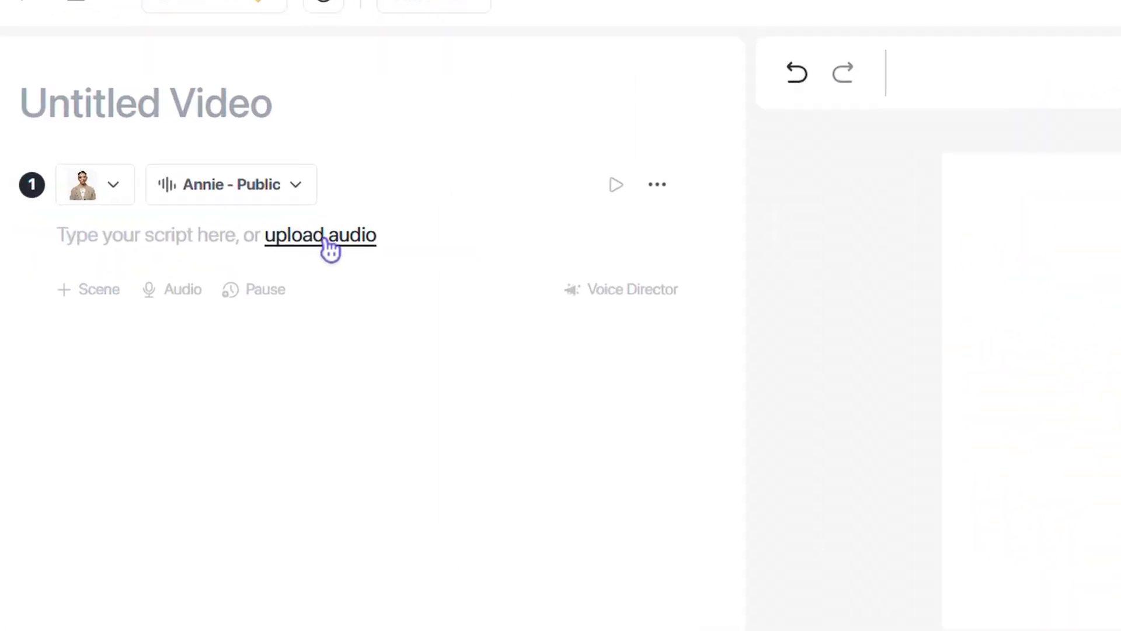
Upload the ElevenLabs voiceover mp3 from recent downloads and add it to the scene.
{"action": "left_click", "coordinate": [193, 327]}
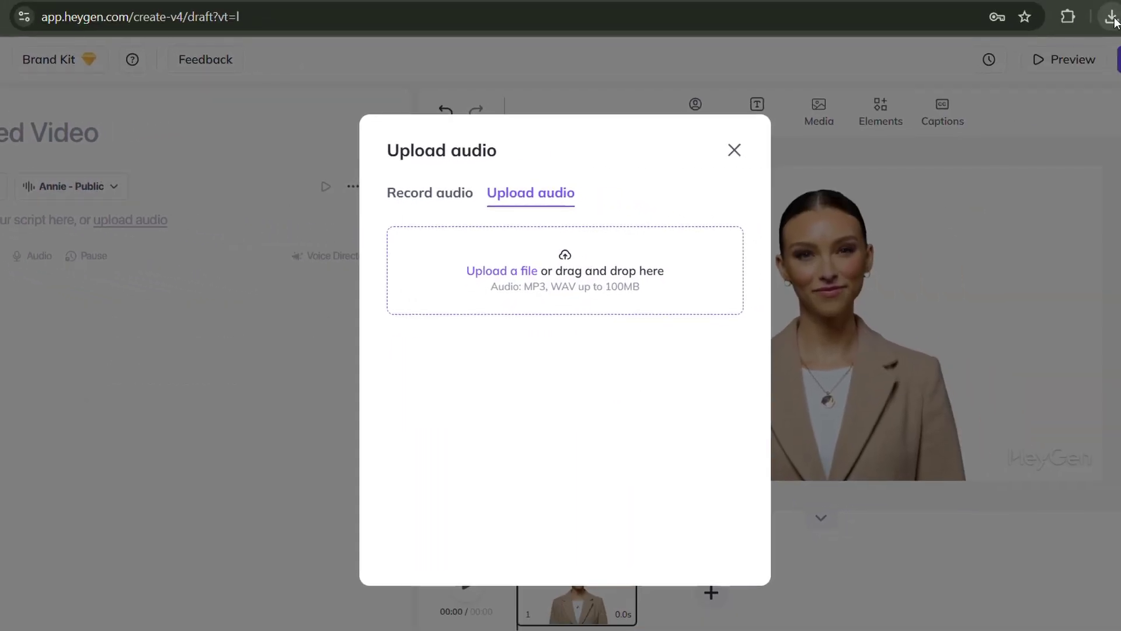
{"action": "left_click", "coordinate": [1111, 17]}
{"action": "left_click_drag", "start_coordinate": [969, 114], "coordinate": [528, 272]}
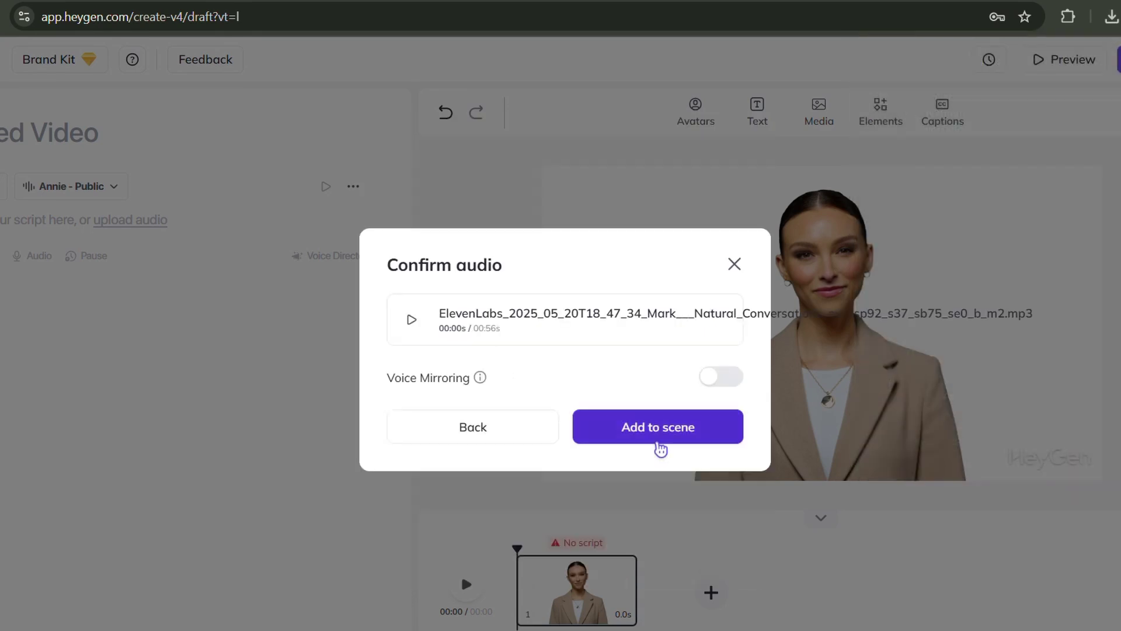
{"action": "left_click", "coordinate": [626, 435]}
{"action": "left_click", "coordinate": [625, 435]}
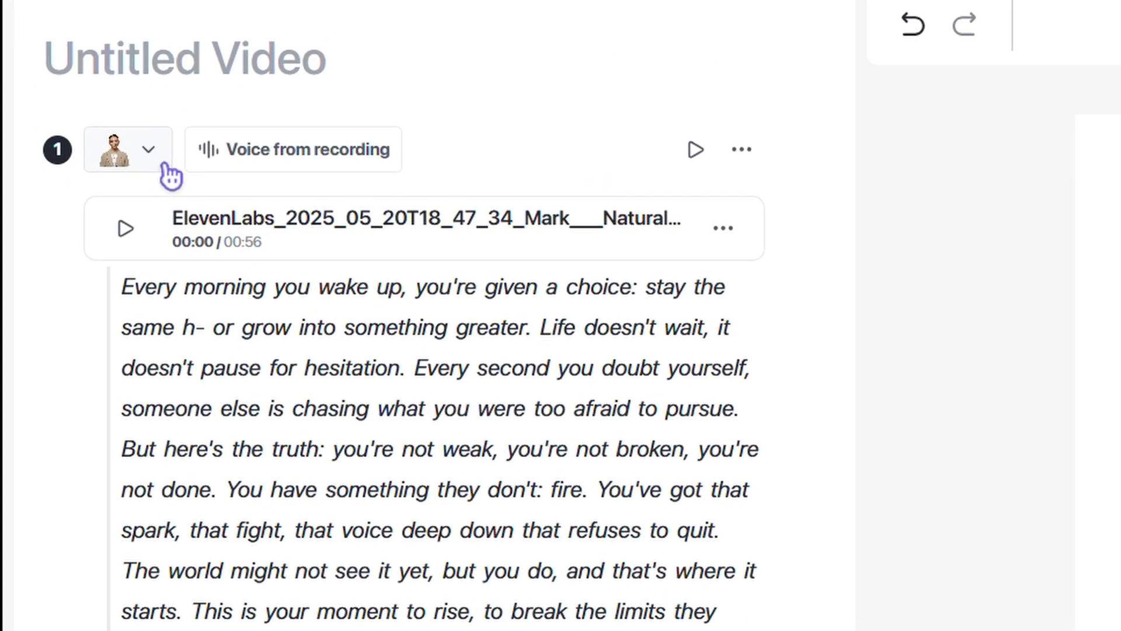
Replace the scene's avatar with Kuru's Digital Dreamer look and bring up the Generate Video settings.
{"action": "left_click", "coordinate": [165, 165]}
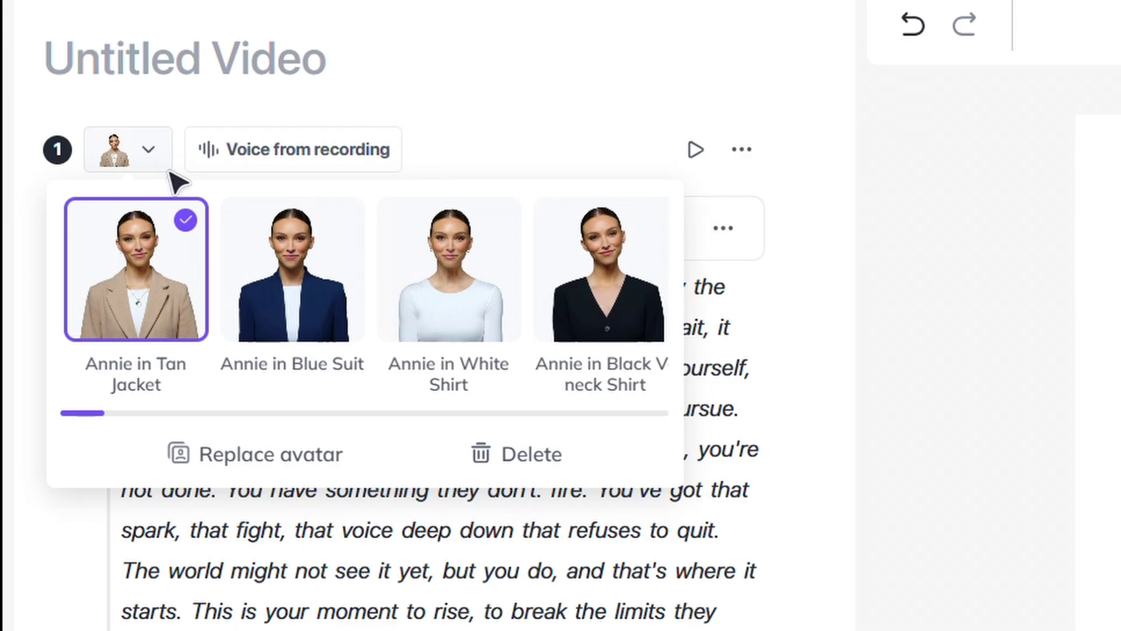
{"action": "left_click", "coordinate": [257, 454]}
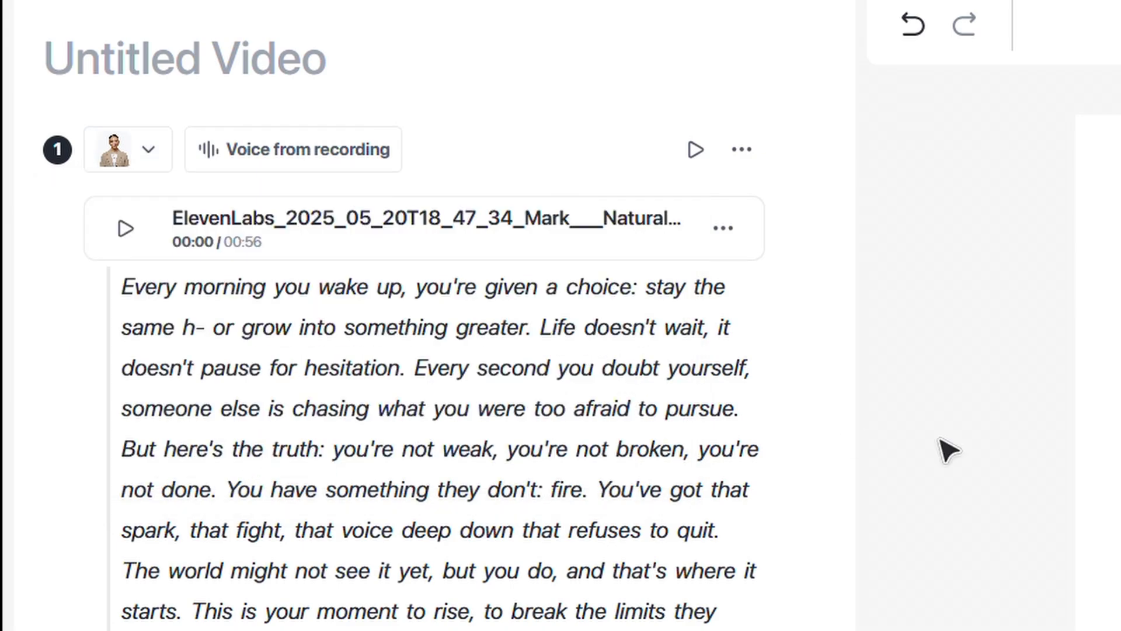
{"action": "left_click", "coordinate": [590, 303]}
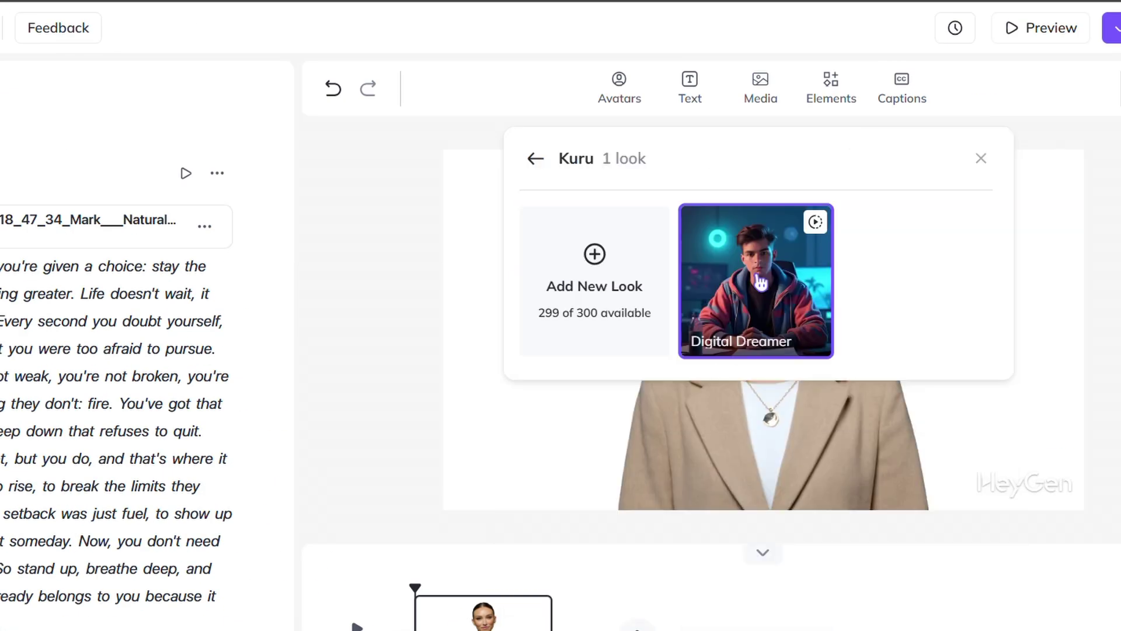
{"action": "left_click", "coordinate": [761, 282]}
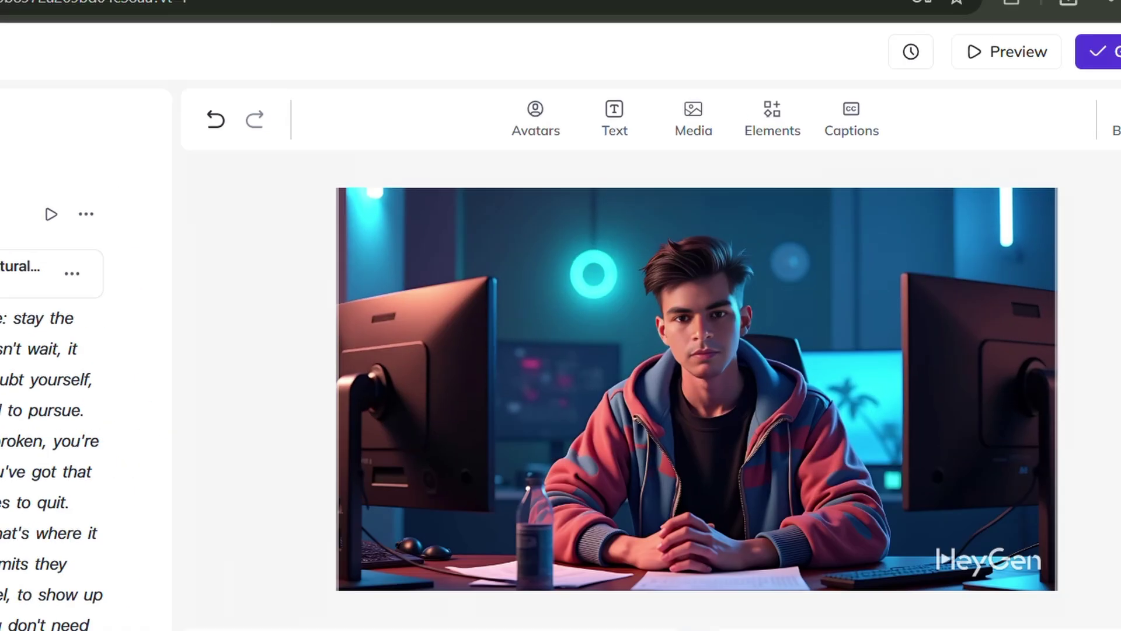
{"action": "left_click", "coordinate": [1116, 29]}
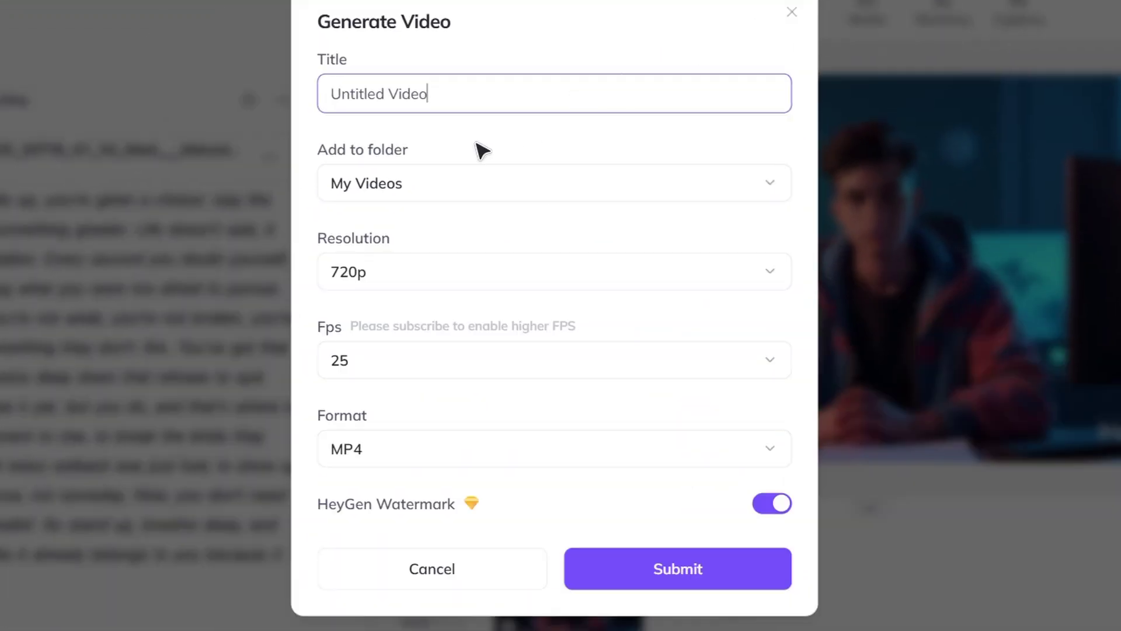
Render the 56-second Untitled Video, play it back, and show its 720P download options.
{"action": "left_click", "coordinate": [656, 565]}
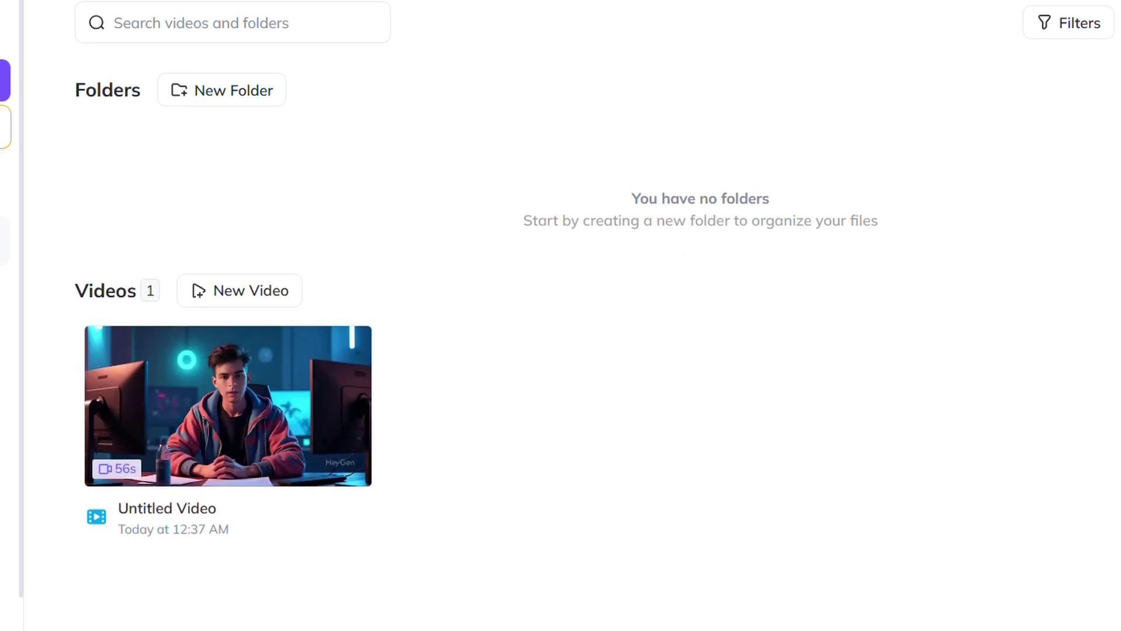
{"action": "left_click", "coordinate": [205, 430]}
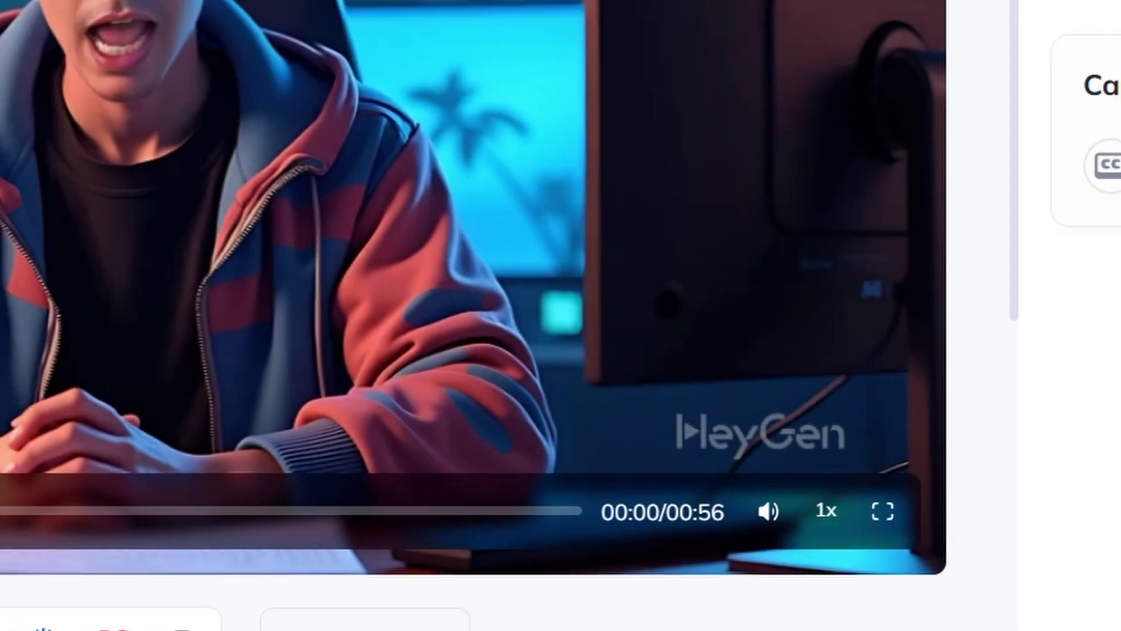
{"action": "left_click", "coordinate": [245, 533]}
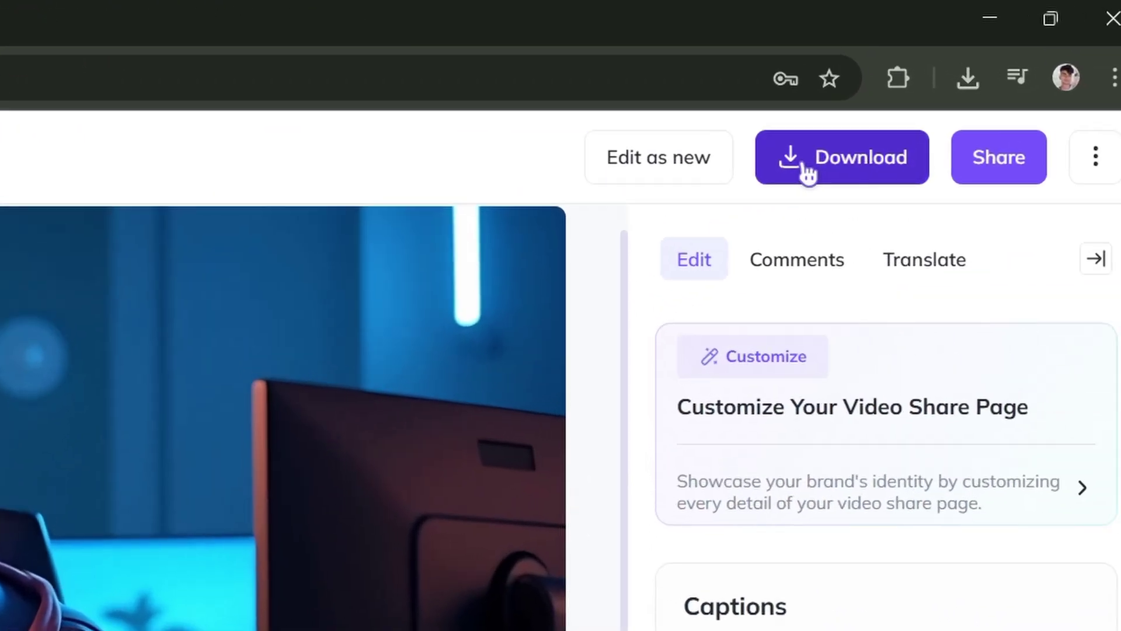
{"action": "left_click", "coordinate": [1022, 94]}
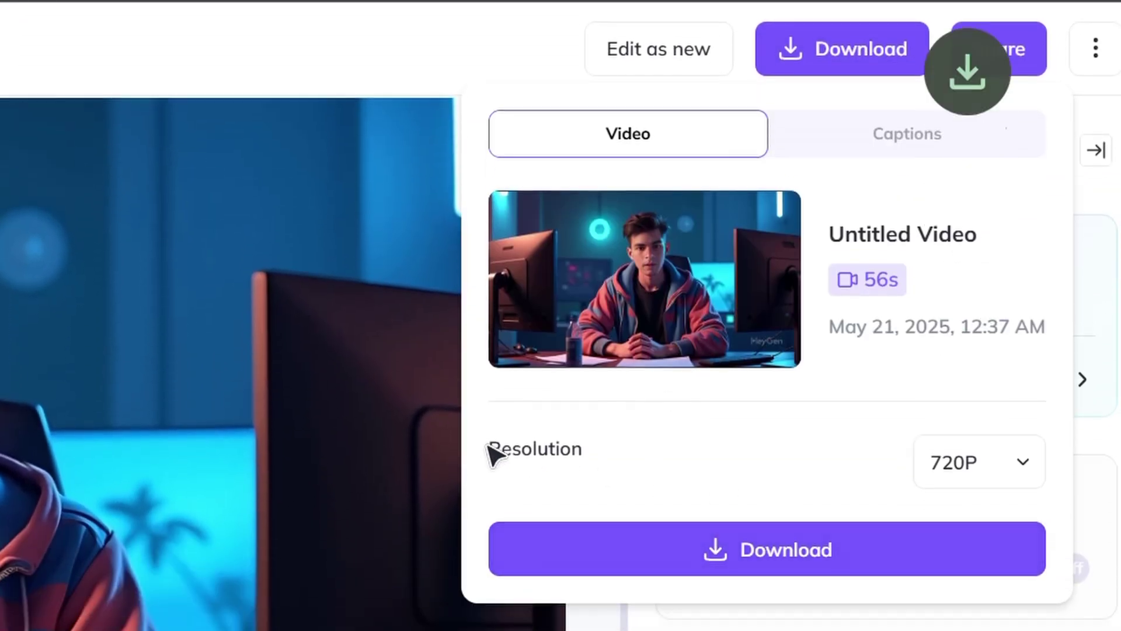